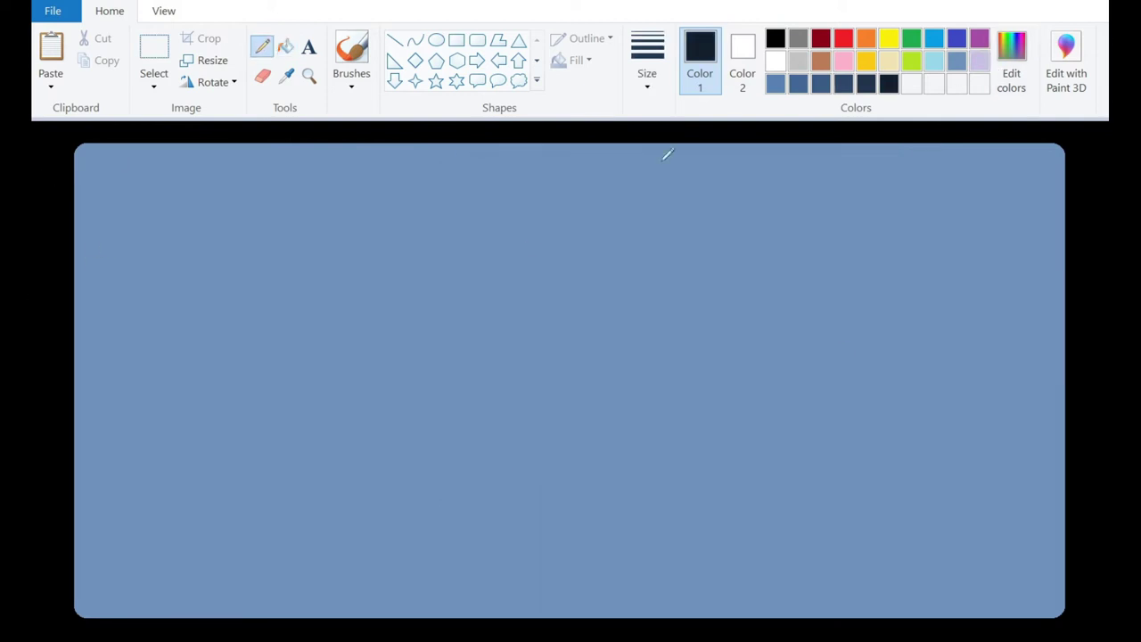
Step: Draw a slightly uneven ground line across the middle of the canvas and fill the area below it with darkest navy
{"action": "mouse_move", "coordinate": [81, 414]}
{"action": "left_mouse_down"}
{"action": "mouse_move", "coordinate": [769, 387]}
{"action": "mouse_move", "coordinate": [1076, 390]}
{"action": "left_mouse_up"}
{"action": "left_click", "coordinate": [285, 47]}
{"action": "left_click", "coordinate": [381, 429]}
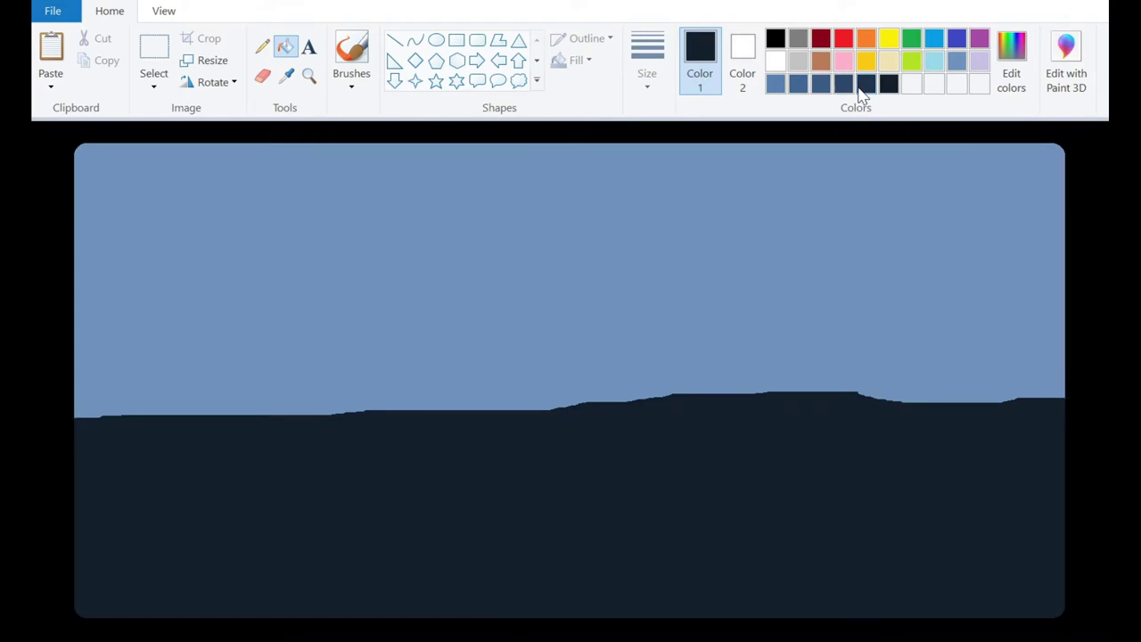
Step: Draw a low hill ridge above the ground across the full canvas width and fill it with the next lighter dark navy
{"action": "left_click", "coordinate": [260, 49]}
{"action": "mouse_move", "coordinate": [76, 396]}
{"action": "left_mouse_down"}
{"action": "mouse_move", "coordinate": [238, 352]}
{"action": "mouse_move", "coordinate": [372, 353]}
{"action": "mouse_move", "coordinate": [663, 310]}
{"action": "mouse_move", "coordinate": [1061, 355]}
{"action": "left_mouse_up"}
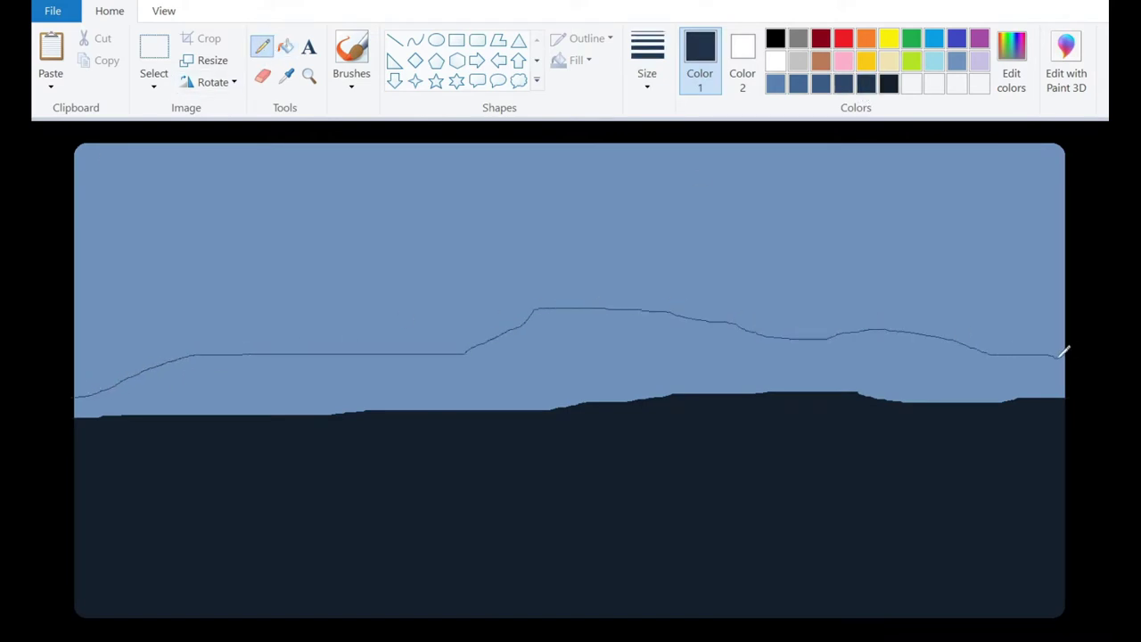
{"action": "left_click", "coordinate": [285, 46]}
{"action": "left_click", "coordinate": [311, 356]}
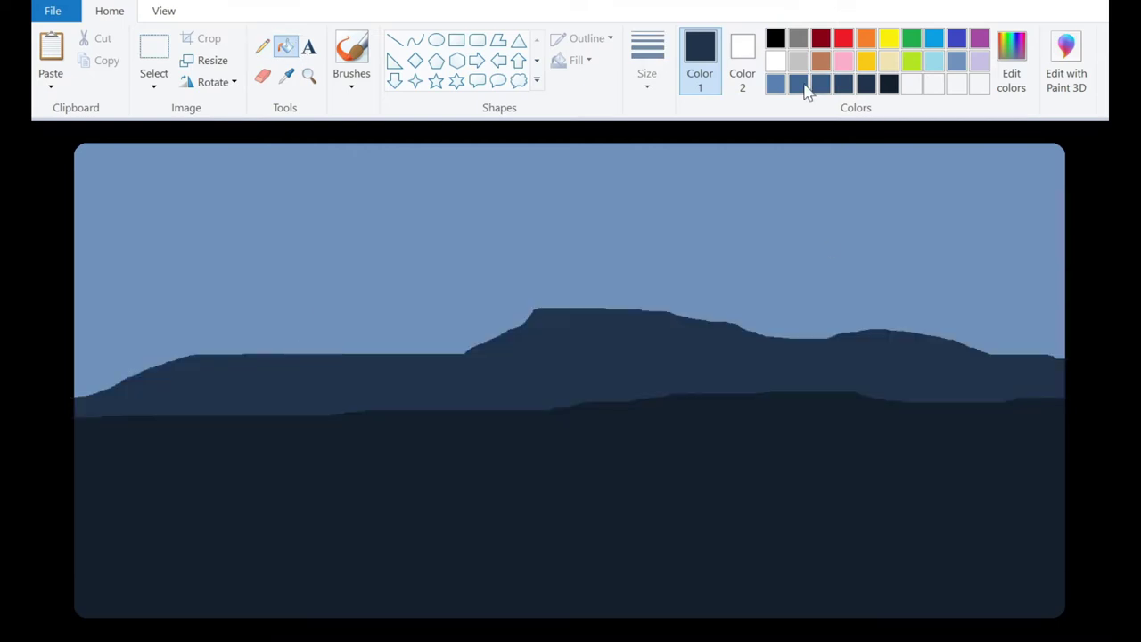
Step: Outline a rounded hill on the picture's left and a steep cliff rising on its right, and fill both with medium-dark navy
{"action": "left_click", "coordinate": [844, 89]}
{"action": "left_click", "coordinate": [261, 47]}
{"action": "left_click_drag", "start_coordinate": [291, 293], "coordinate": [90, 352]}
{"action": "left_click_drag", "start_coordinate": [276, 296], "coordinate": [515, 325]}
{"action": "mouse_move", "coordinate": [733, 323]}
{"action": "left_mouse_down"}
{"action": "mouse_move", "coordinate": [844, 297]}
{"action": "mouse_move", "coordinate": [984, 191]}
{"action": "mouse_move", "coordinate": [1062, 193]}
{"action": "left_mouse_up"}
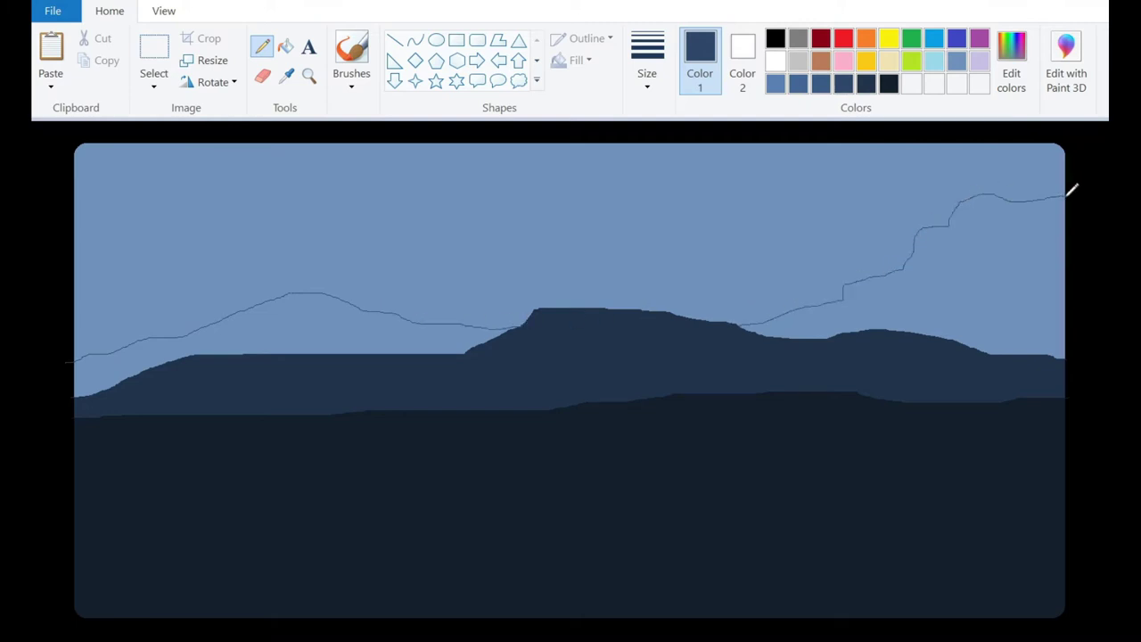
{"action": "left_click", "coordinate": [285, 47]}
{"action": "left_click", "coordinate": [983, 267]}
{"action": "left_click", "coordinate": [1045, 176]}
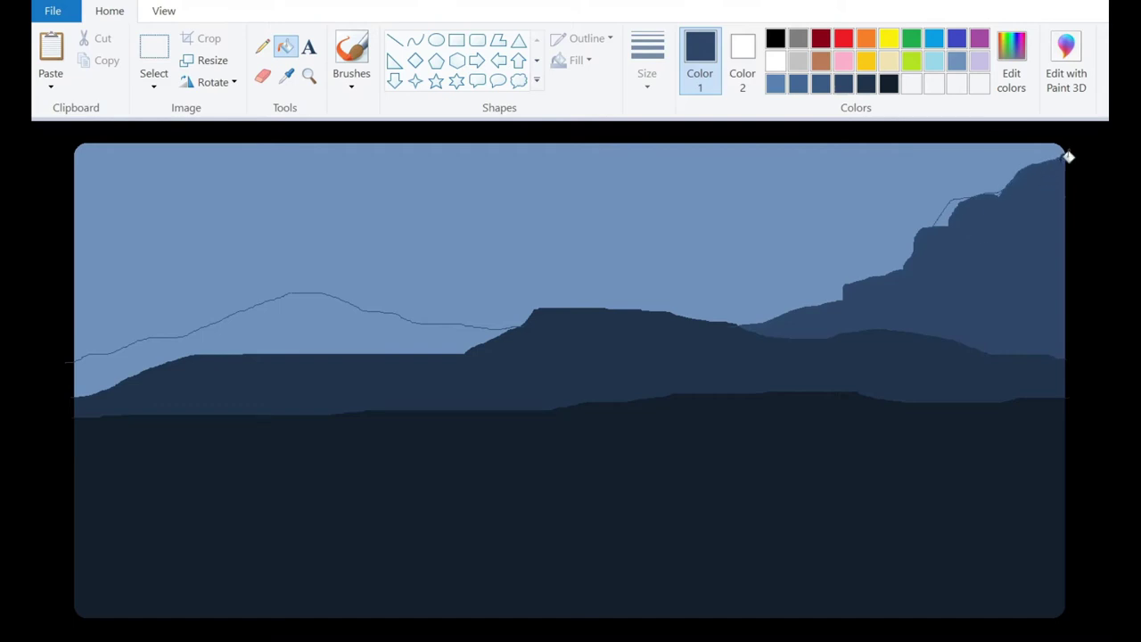
{"action": "left_click", "coordinate": [953, 206]}
{"action": "left_click", "coordinate": [316, 307]}
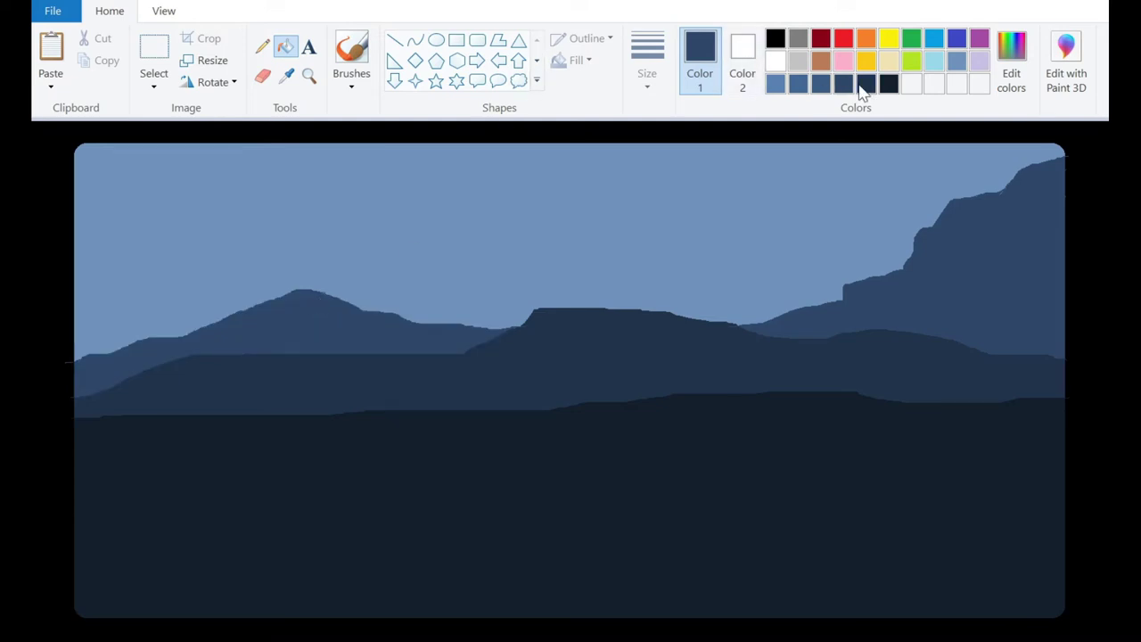
Step: Outline a flat-topped mountain and a smaller peak behind the central hills and fill them with the next lighter slate blue
{"action": "left_click", "coordinate": [819, 85]}
{"action": "left_click", "coordinate": [261, 47]}
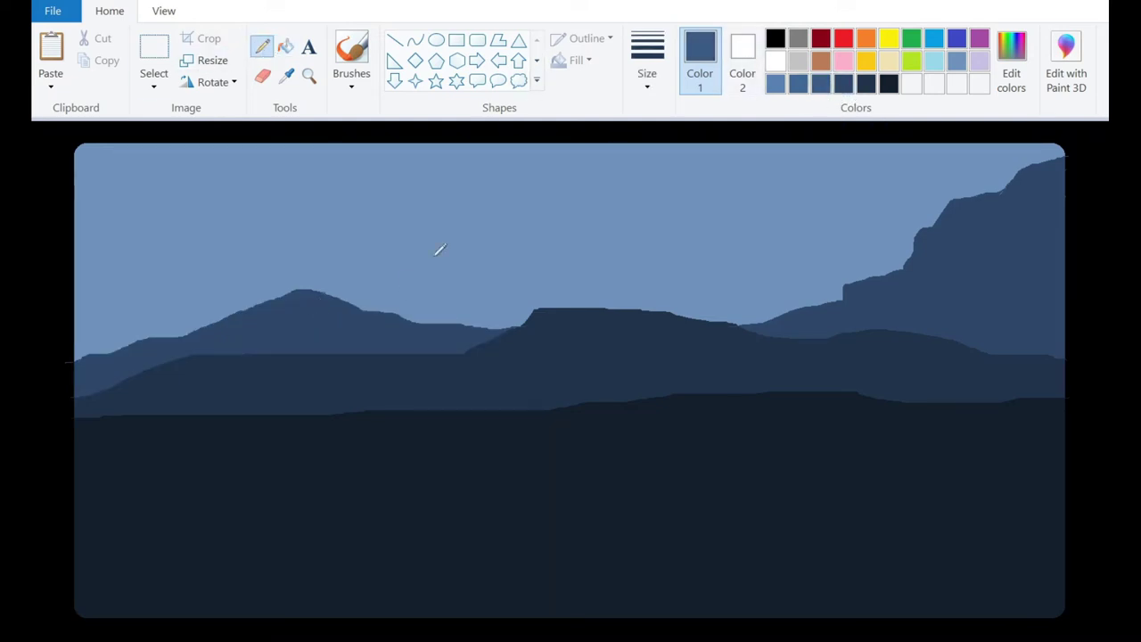
{"action": "mouse_move", "coordinate": [340, 299]}
{"action": "left_mouse_down"}
{"action": "mouse_move", "coordinate": [441, 249]}
{"action": "mouse_move", "coordinate": [597, 300]}
{"action": "mouse_move", "coordinate": [674, 286]}
{"action": "mouse_move", "coordinate": [791, 316]}
{"action": "left_mouse_up"}
{"action": "left_click", "coordinate": [285, 47]}
{"action": "left_click", "coordinate": [478, 288]}
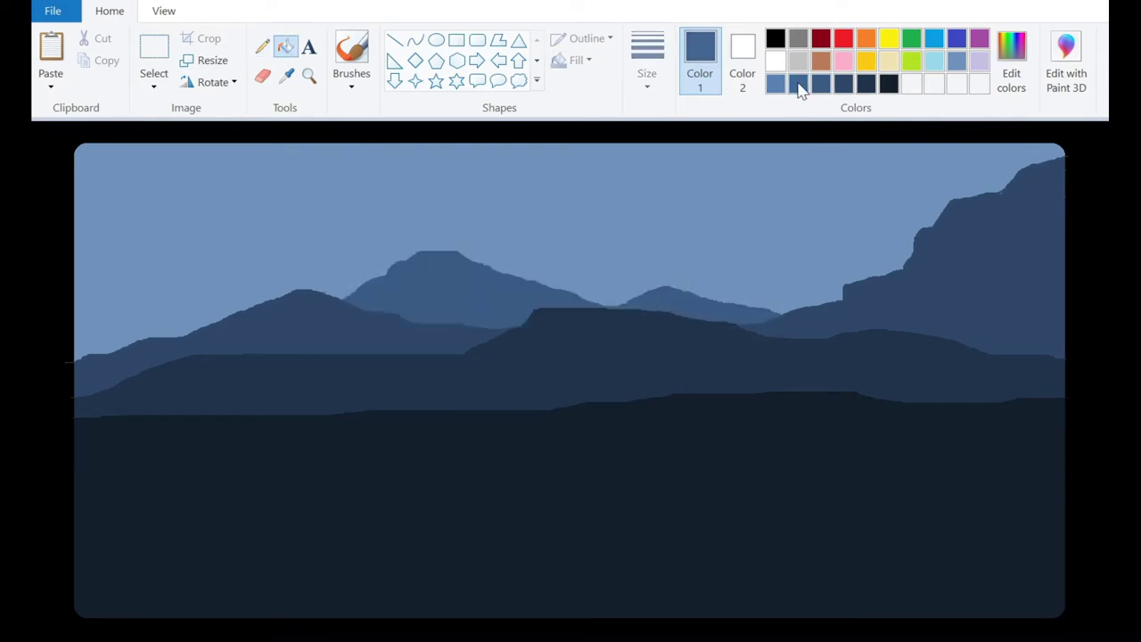
Step: Outline more distant mountains at the picture's left edge and right of centre, and fill both with a lighter blue
{"action": "left_click", "coordinate": [262, 47]}
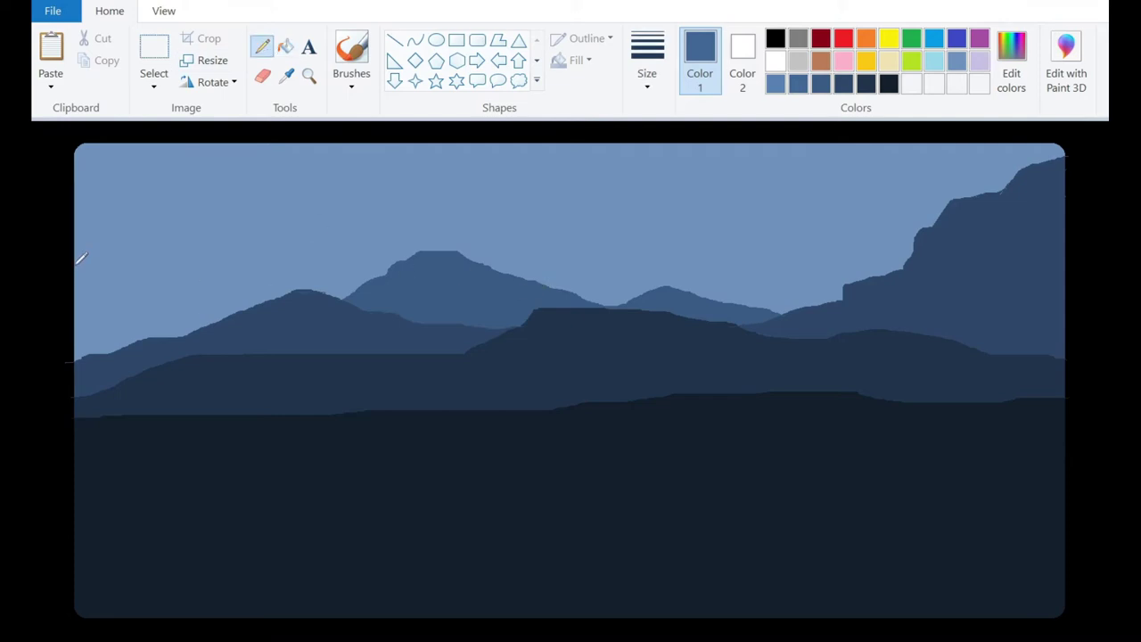
{"action": "mouse_move", "coordinate": [99, 305]}
{"action": "left_mouse_down"}
{"action": "mouse_move", "coordinate": [233, 261]}
{"action": "mouse_move", "coordinate": [371, 279]}
{"action": "left_mouse_up"}
{"action": "mouse_move", "coordinate": [663, 255]}
{"action": "left_mouse_down"}
{"action": "mouse_move", "coordinate": [707, 253]}
{"action": "mouse_move", "coordinate": [836, 274]}
{"action": "left_mouse_up"}
{"action": "left_click", "coordinate": [285, 46]}
{"action": "left_click", "coordinate": [212, 294]}
{"action": "left_click", "coordinate": [805, 290]}
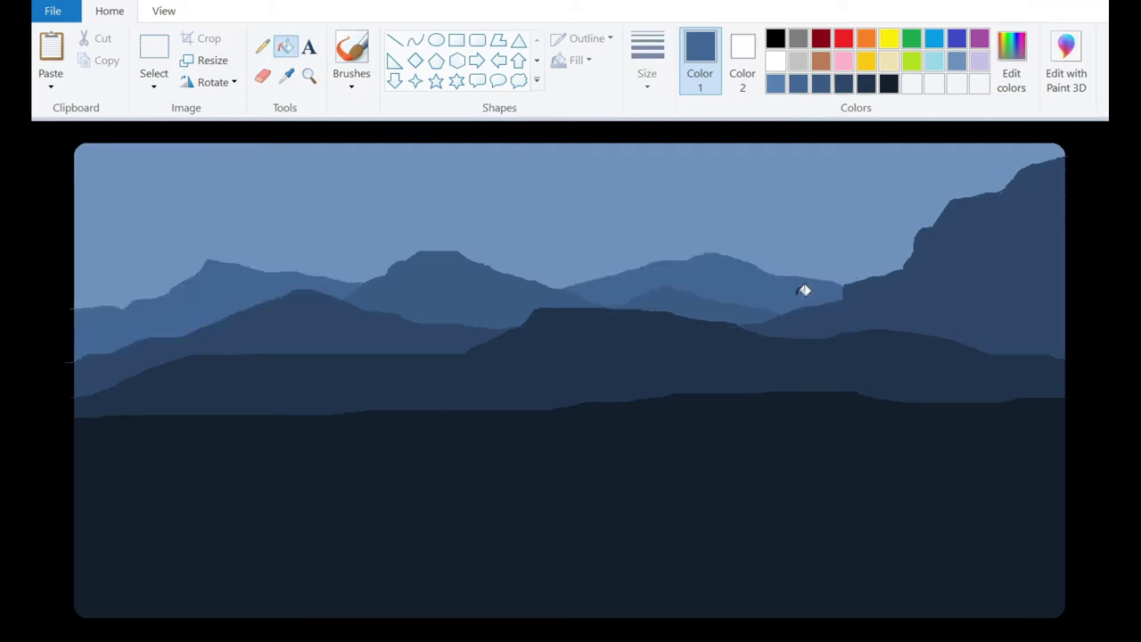
Step: Outline the farthest twin-peaked range and a small peak beside the cliff, and fill them with the lightest mountain blue
{"action": "left_click", "coordinate": [775, 83]}
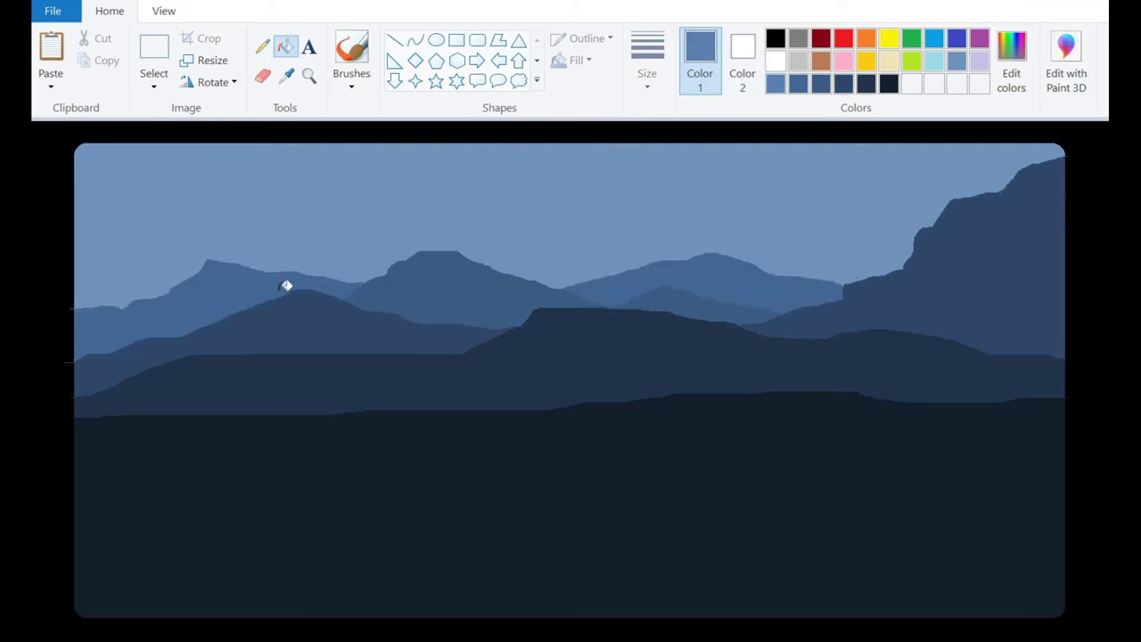
{"action": "left_click", "coordinate": [262, 46]}
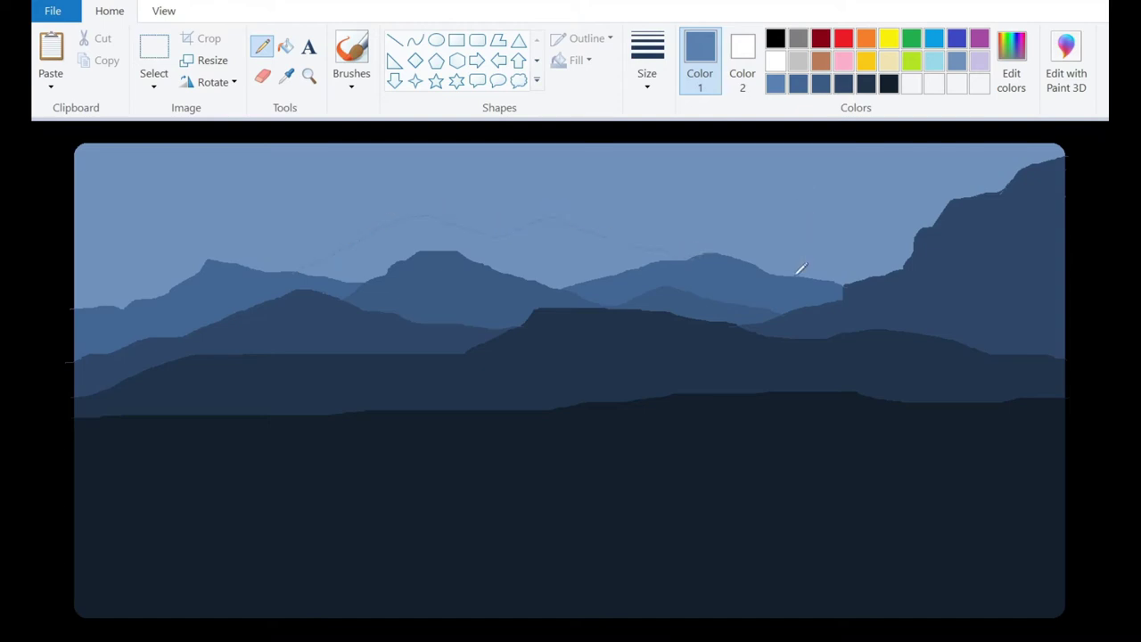
{"action": "left_click", "coordinate": [285, 47]}
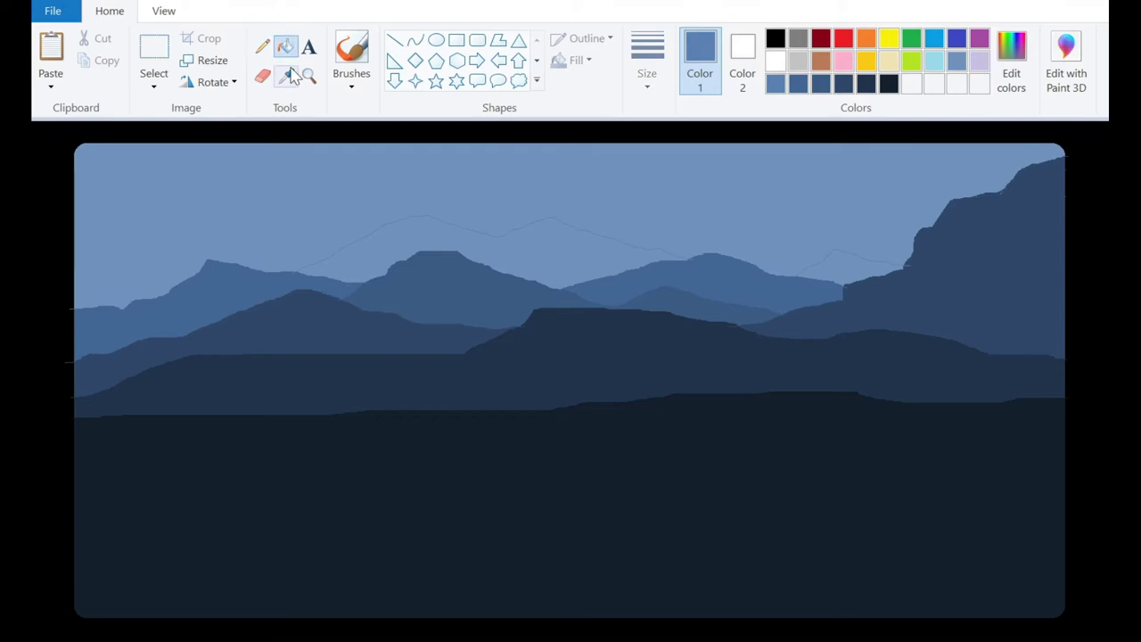
{"action": "left_click", "coordinate": [588, 252]}
{"action": "left_click", "coordinate": [863, 260]}
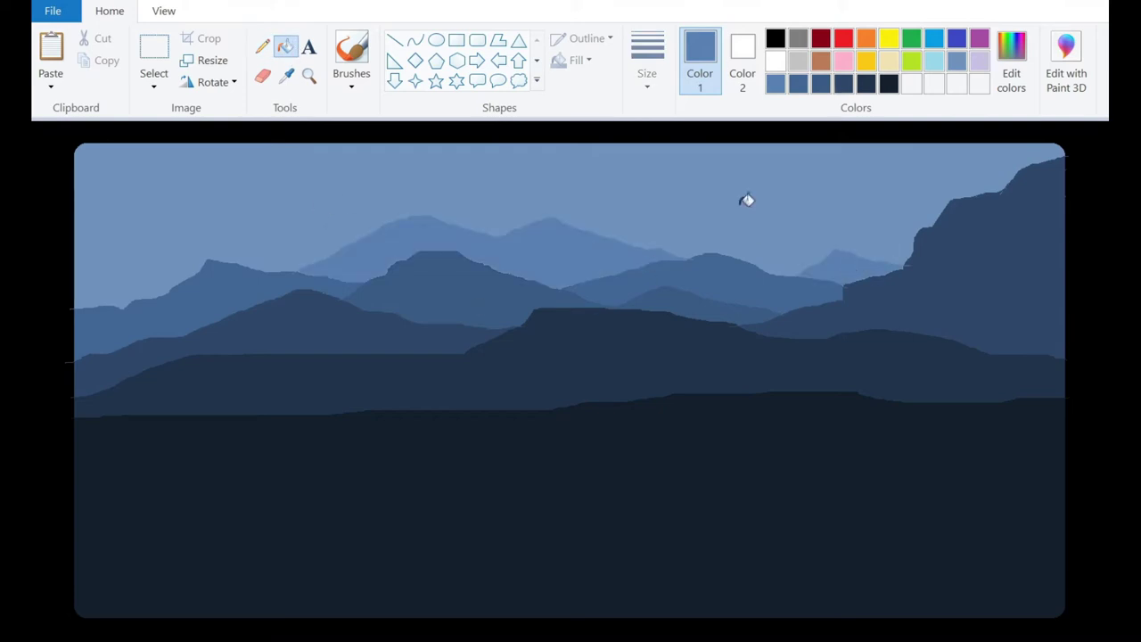
Step: Draw a circular moon outline overlapping the mountains right of centre and widen it slightly
{"action": "left_click", "coordinate": [436, 40]}
{"action": "left_click_drag", "start_coordinate": [613, 166], "coordinate": [767, 302]}
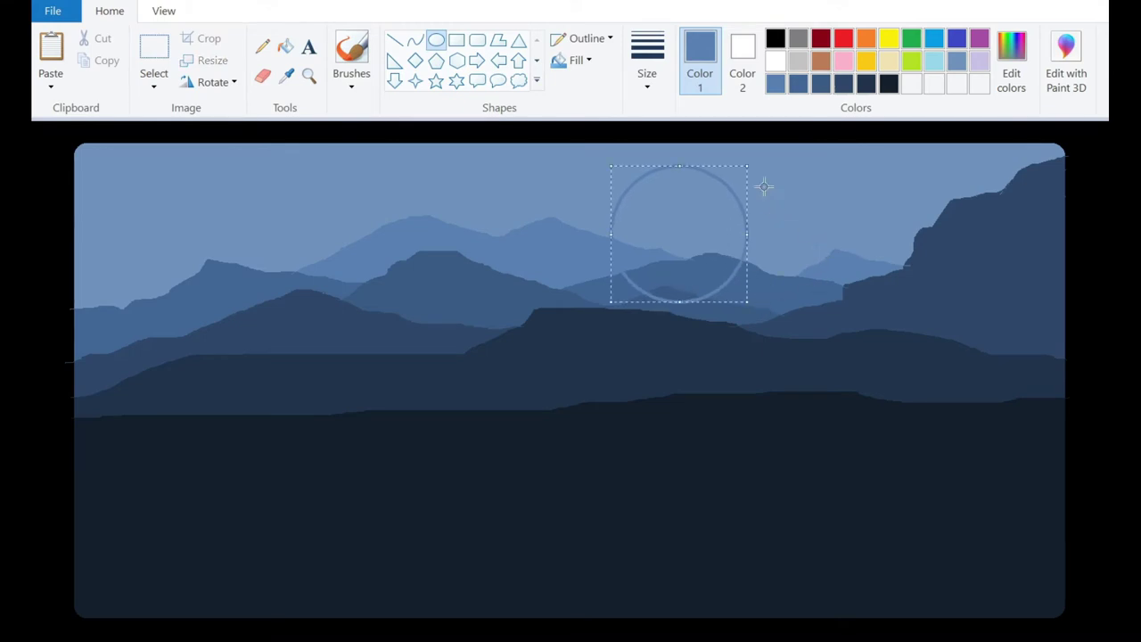
{"action": "left_click_drag", "start_coordinate": [747, 234], "coordinate": [755, 234]}
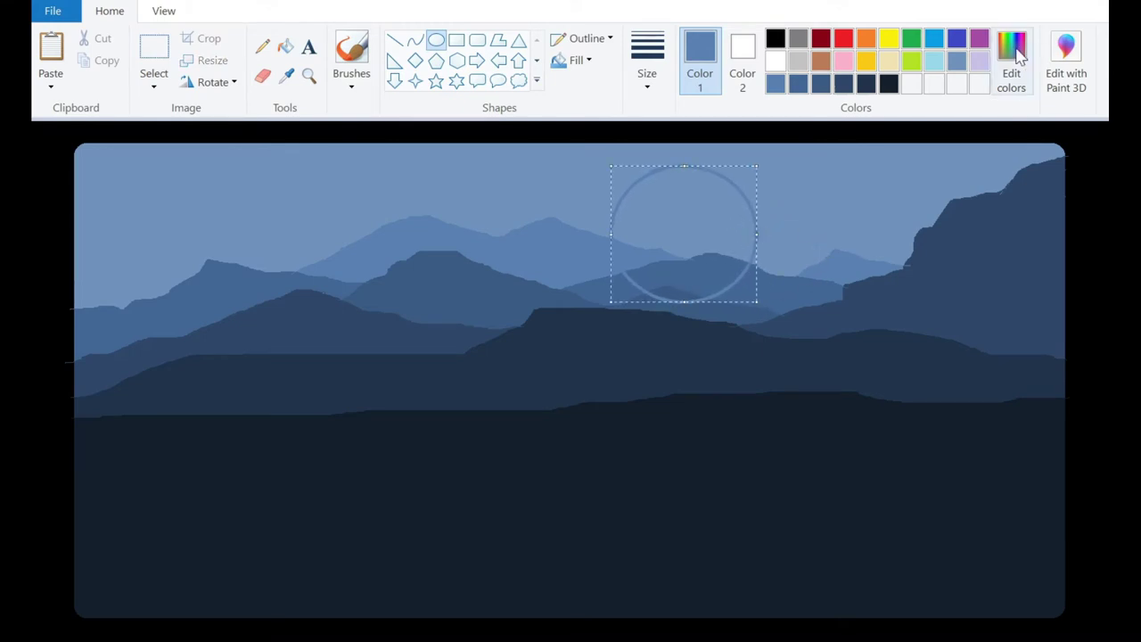
Step: Create a custom pale grey-blue colour for the moon's outline and fill its visible sky area with it
{"action": "left_click", "coordinate": [1011, 63]}
{"action": "left_click", "coordinate": [894, 233]}
{"action": "left_click", "coordinate": [499, 476]}
{"action": "left_click", "coordinate": [285, 46]}
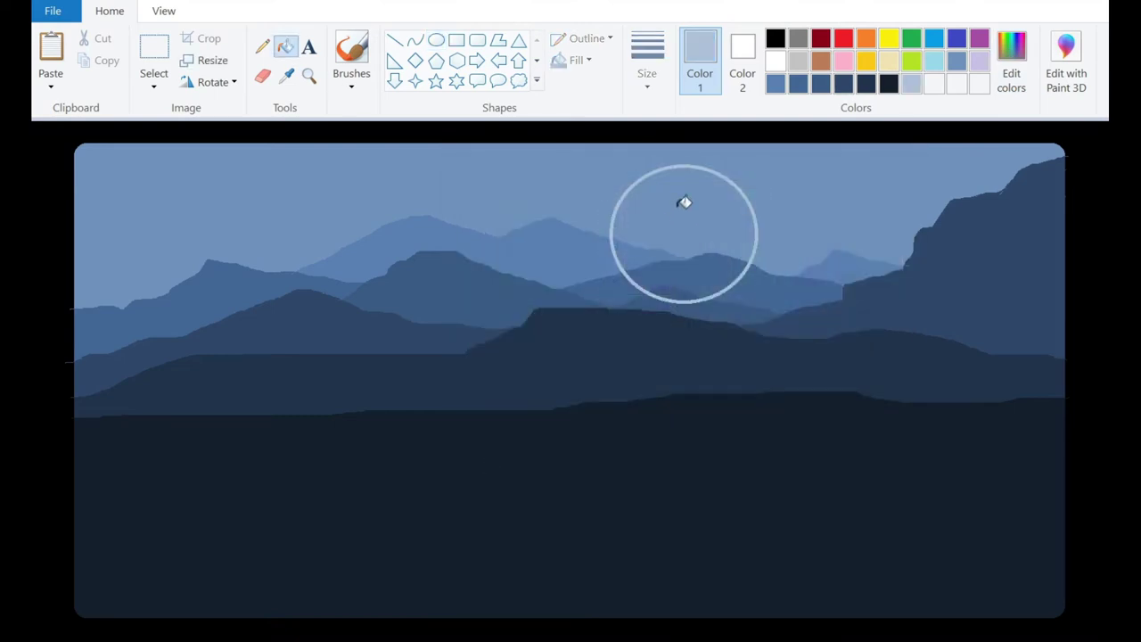
{"action": "left_click", "coordinate": [684, 200]}
Step: Fill the part of the moon's outline crossing the farthest mountain range with that range's light blue
{"action": "left_click", "coordinate": [774, 83]}
{"action": "scroll", "coordinate": [606, 280], "scroll_direction": "up", "scroll_amount": 1}
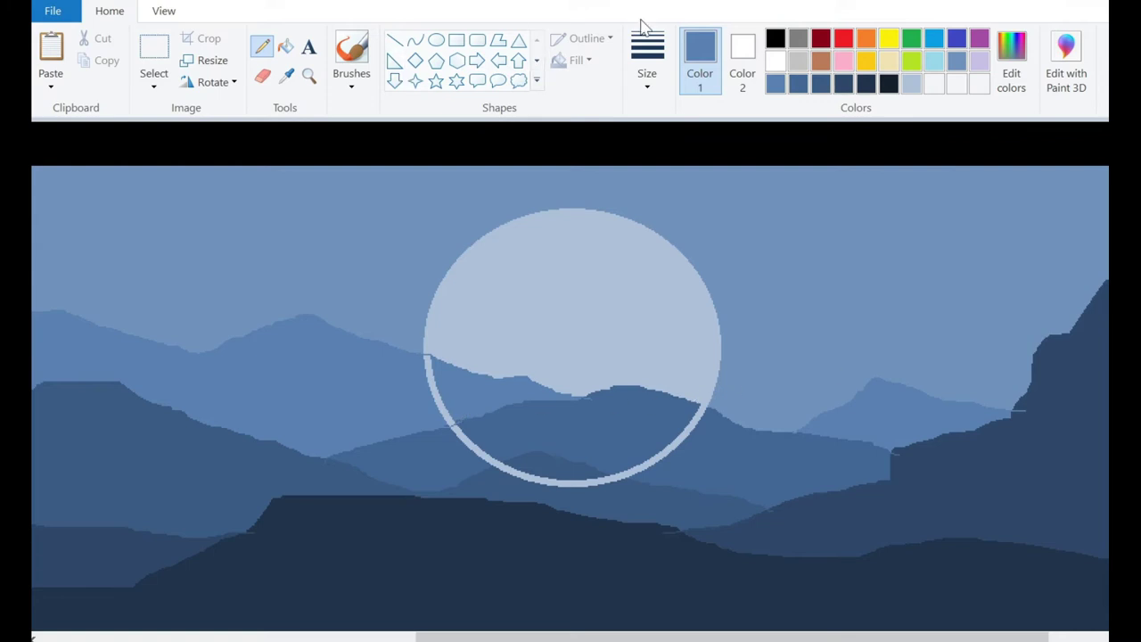
{"action": "left_click", "coordinate": [285, 46]}
{"action": "left_click", "coordinate": [432, 372]}
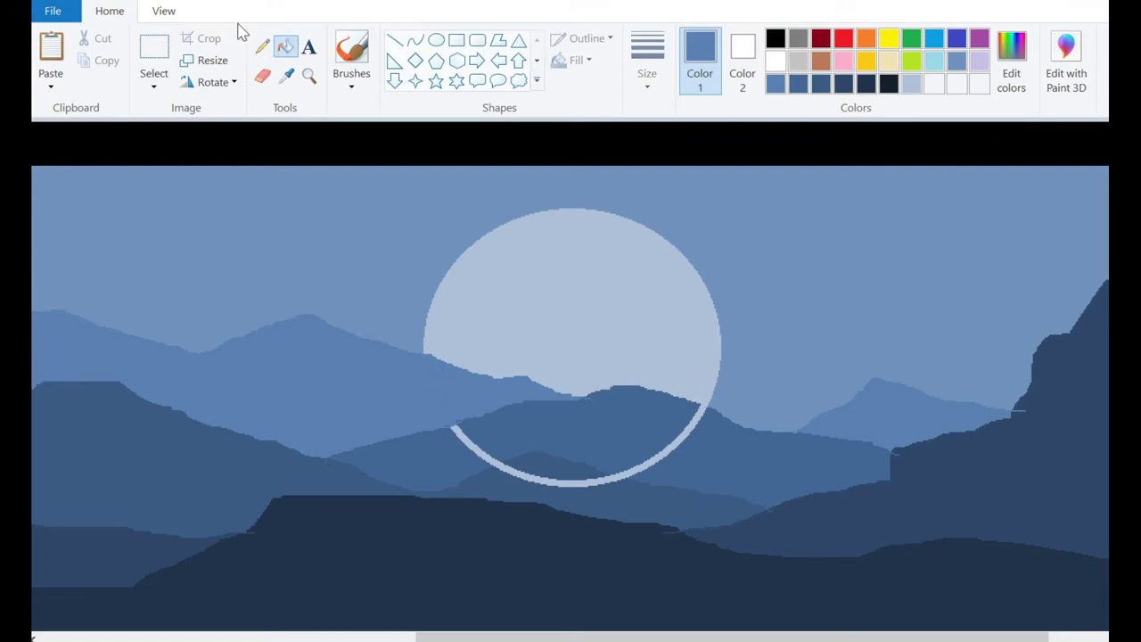
Step: Sample the blue of the mountain below the moon and fill the outline's two arc pieces crossing it with that colour
{"action": "left_click", "coordinate": [286, 76]}
{"action": "left_click", "coordinate": [497, 458]}
{"action": "left_click", "coordinate": [261, 47]}
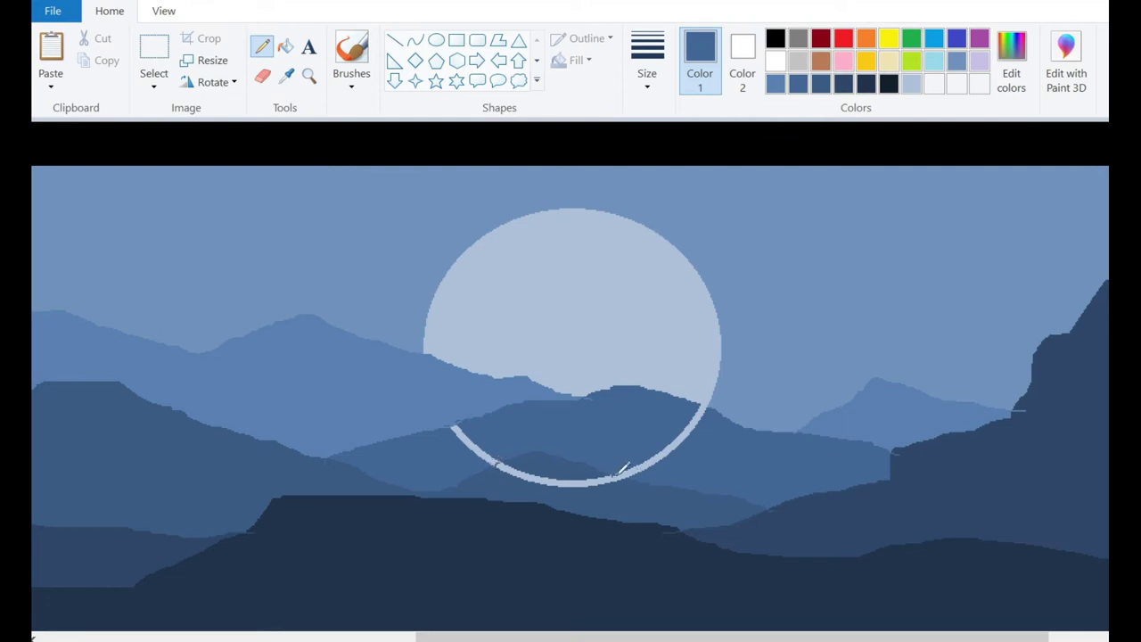
{"action": "left_click", "coordinate": [285, 46]}
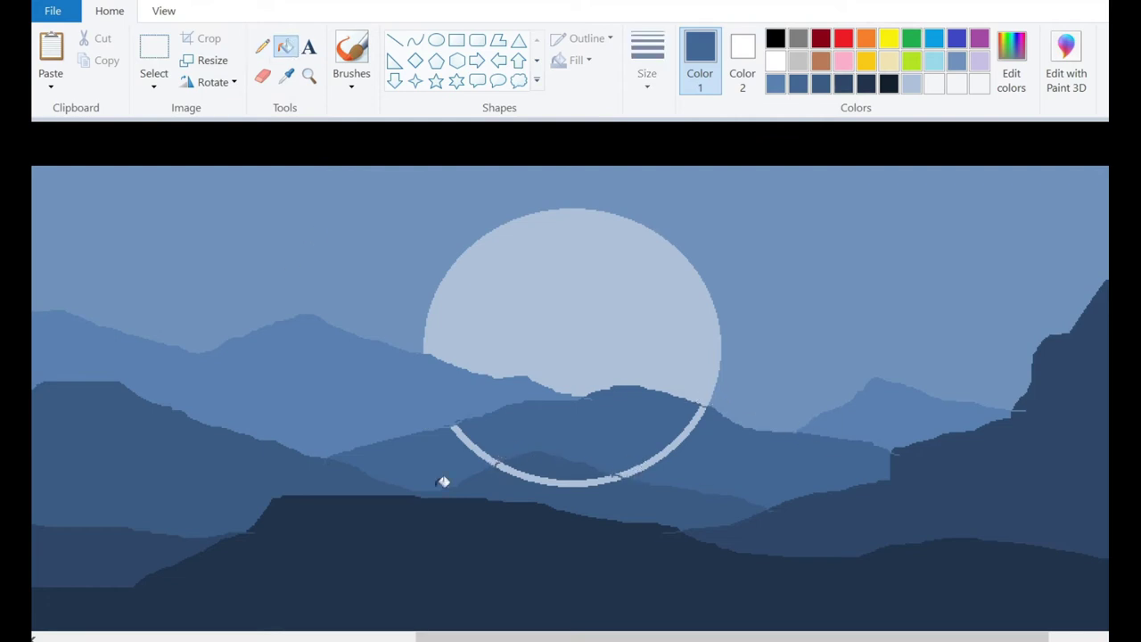
{"action": "left_click", "coordinate": [480, 445]}
{"action": "left_click", "coordinate": [694, 417]}
Step: Cover the remaining bottom arc of the moon's outline with the sampled colour of the small peak behind it
{"action": "left_click", "coordinate": [285, 75]}
{"action": "left_click", "coordinate": [560, 477]}
{"action": "left_click", "coordinate": [535, 471]}
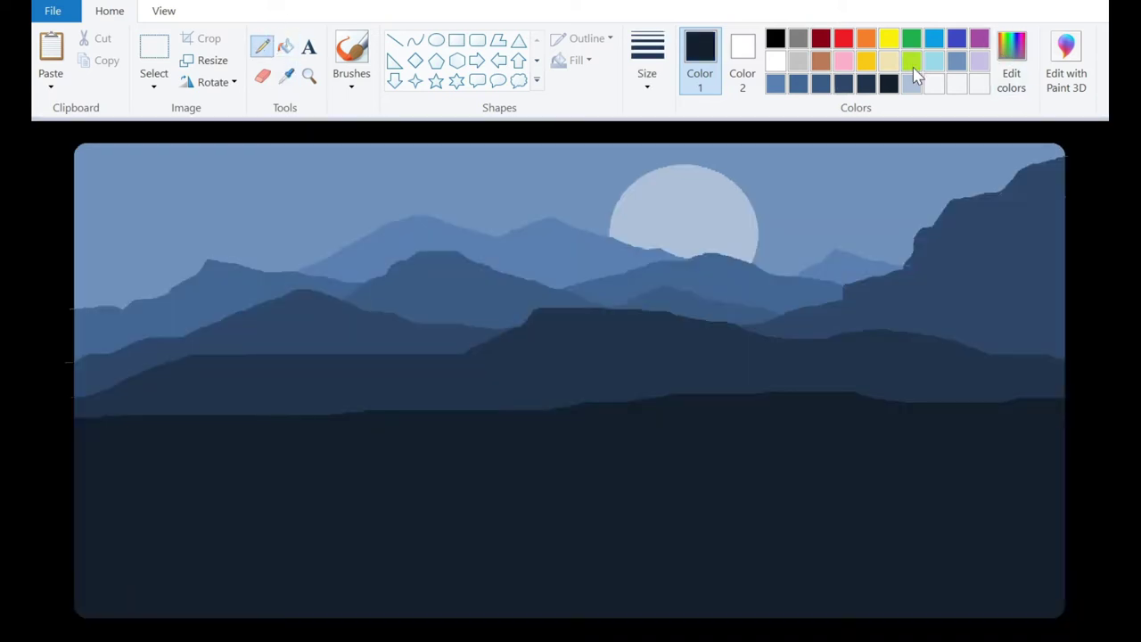
Step: Create a custom near-black navy, outline a jagged rock mass in the picture's lower right corner, and fill it
{"action": "double_click", "coordinate": [915, 77]}
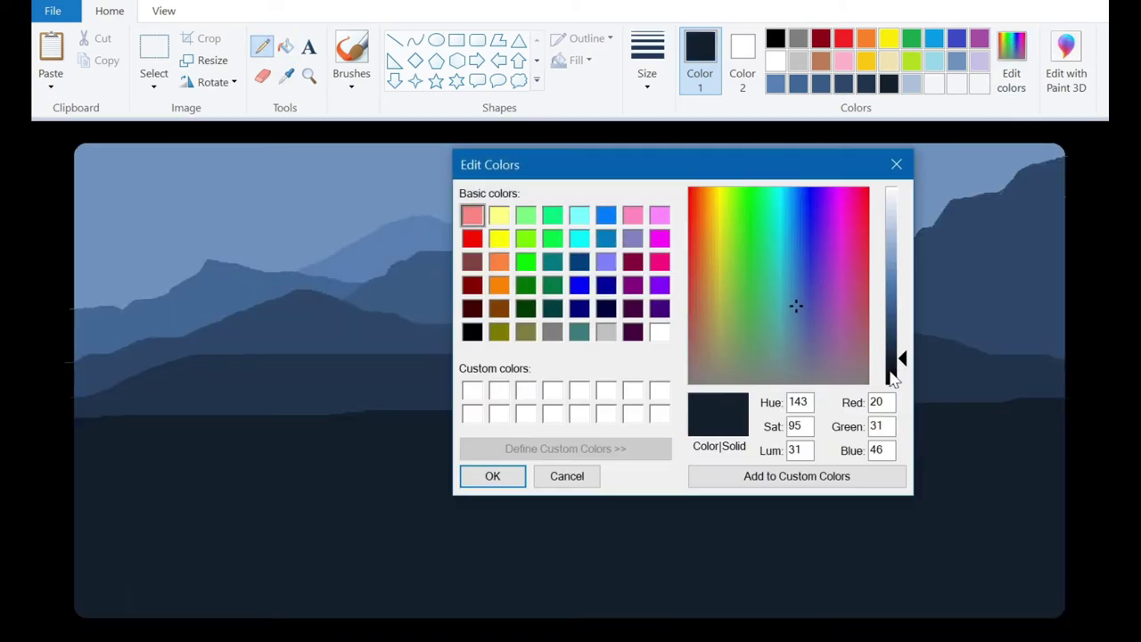
{"action": "left_click", "coordinate": [488, 476]}
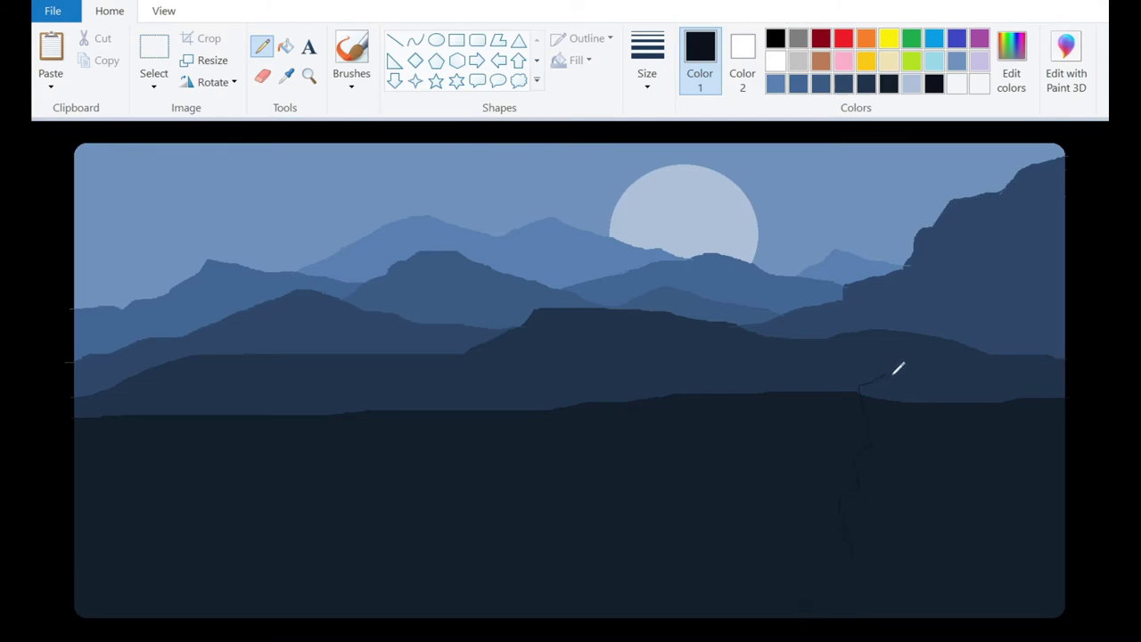
{"action": "left_click", "coordinate": [285, 47]}
{"action": "left_click", "coordinate": [962, 490]}
{"action": "left_click", "coordinate": [891, 385]}
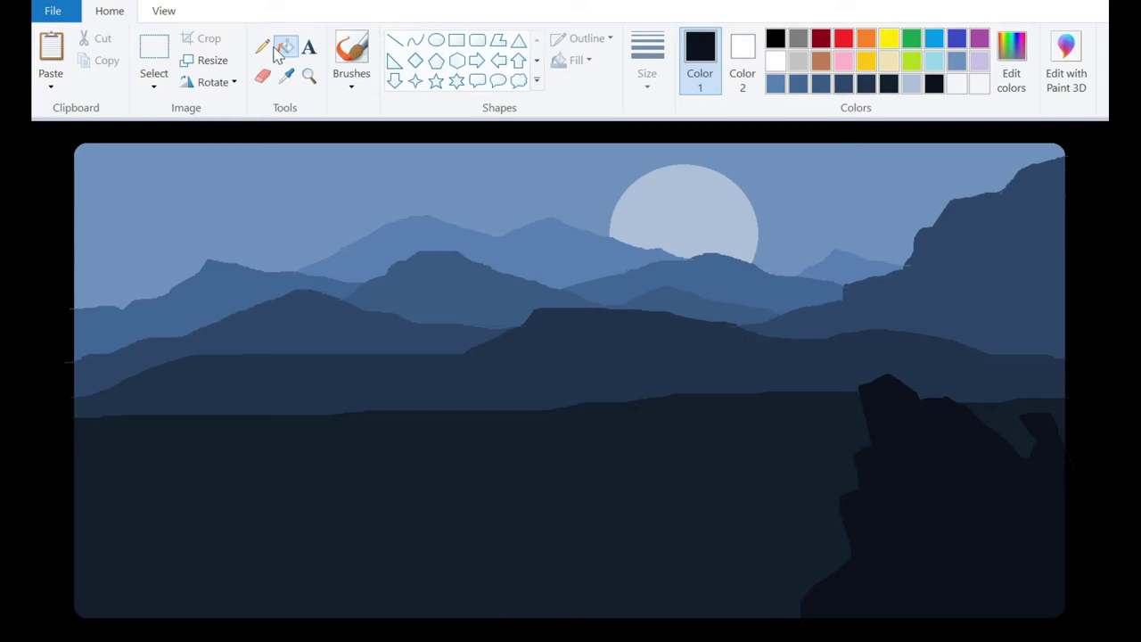
Step: Outline a cluster of jagged foreground rocks along the lower left of the picture and fill it with the near-black navy
{"action": "left_click", "coordinate": [262, 46]}
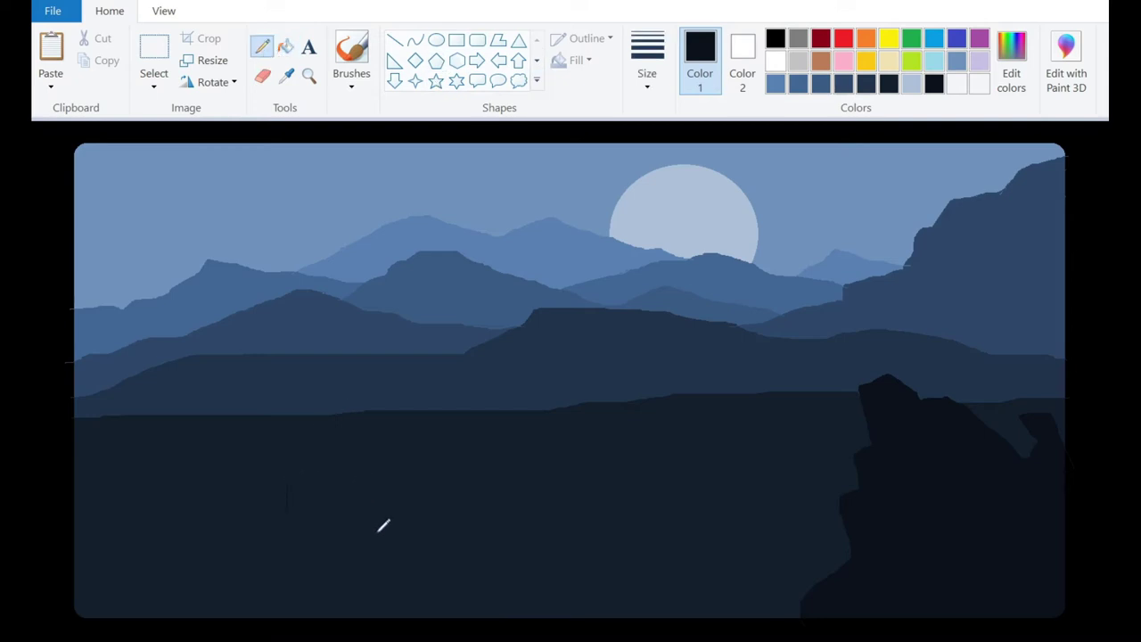
{"action": "mouse_move", "coordinate": [460, 554]}
{"action": "left_mouse_down"}
{"action": "mouse_move", "coordinate": [507, 526]}
{"action": "mouse_move", "coordinate": [561, 581]}
{"action": "left_mouse_up"}
{"action": "key", "text": "ctrl+Page_Up"}
{"action": "left_click", "coordinate": [285, 48]}
{"action": "left_click", "coordinate": [568, 458]}
{"action": "key", "text": "ctrl+Page_Down"}
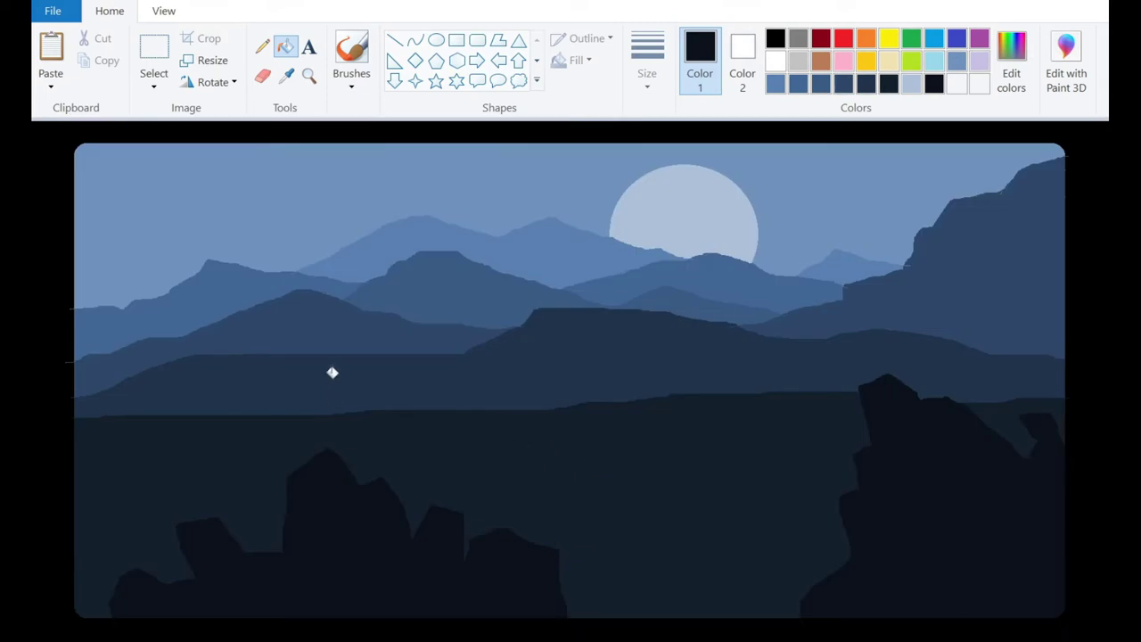
Step: Draw two winding riverbank lines from the horizon through the ground and a large rock outline between them in medium blue
{"action": "left_click", "coordinate": [262, 47]}
{"action": "left_click", "coordinate": [797, 82]}
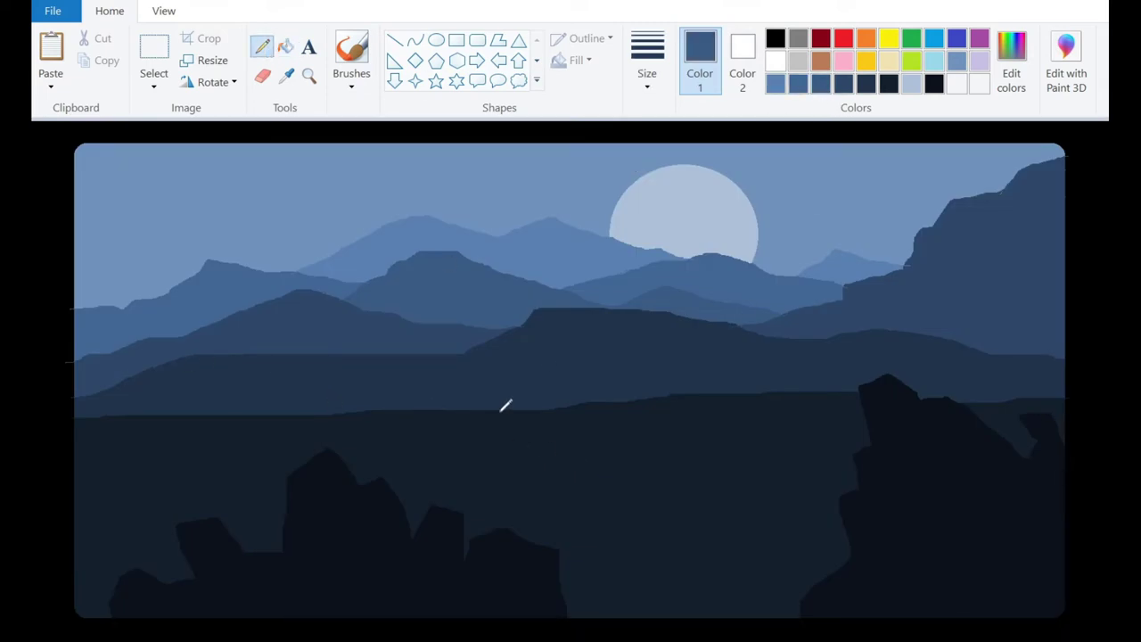
{"action": "mouse_move", "coordinate": [542, 408]}
{"action": "left_mouse_down"}
{"action": "mouse_move", "coordinate": [584, 414]}
{"action": "mouse_move", "coordinate": [493, 426]}
{"action": "mouse_move", "coordinate": [661, 441]}
{"action": "mouse_move", "coordinate": [597, 487]}
{"action": "mouse_move", "coordinate": [495, 511]}
{"action": "mouse_move", "coordinate": [638, 520]}
{"action": "mouse_move", "coordinate": [701, 541]}
{"action": "mouse_move", "coordinate": [557, 573]}
{"action": "left_mouse_up"}
{"action": "mouse_move", "coordinate": [566, 405]}
{"action": "left_mouse_down"}
{"action": "mouse_move", "coordinate": [678, 415]}
{"action": "mouse_move", "coordinate": [834, 457]}
{"action": "mouse_move", "coordinate": [799, 488]}
{"action": "mouse_move", "coordinate": [843, 515]}
{"action": "left_mouse_up"}
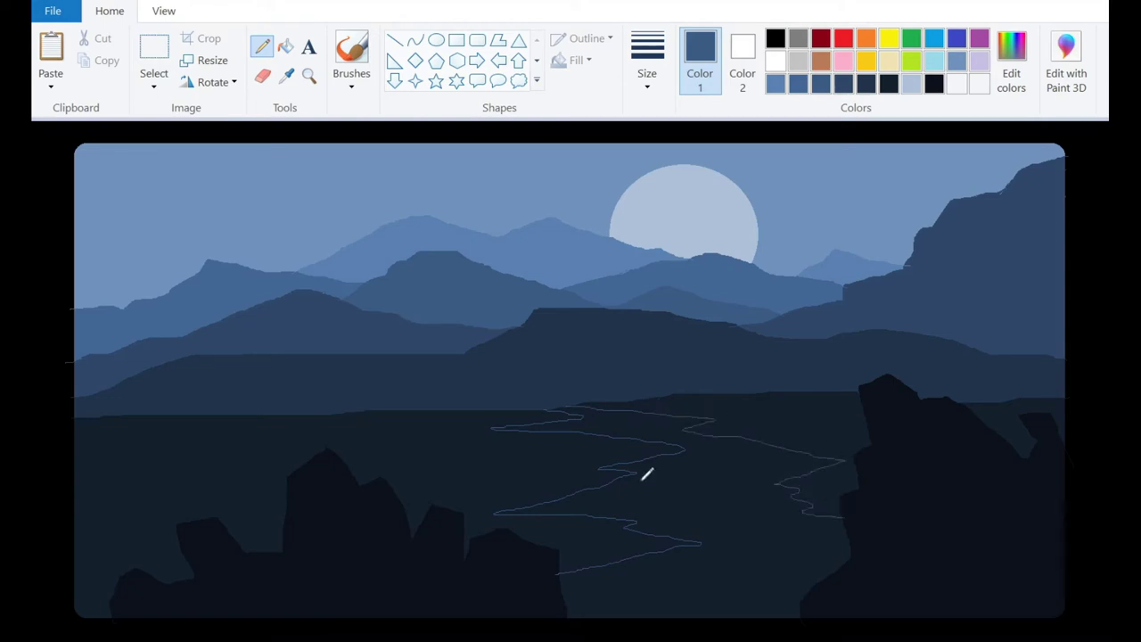
{"action": "left_click_drag", "start_coordinate": [697, 464], "coordinate": [677, 531]}
{"action": "mouse_move", "coordinate": [692, 469]}
{"action": "left_mouse_down"}
{"action": "mouse_move", "coordinate": [724, 435]}
{"action": "mouse_move", "coordinate": [829, 552]}
{"action": "mouse_move", "coordinate": [777, 573]}
{"action": "mouse_move", "coordinate": [729, 570]}
{"action": "mouse_move", "coordinate": [726, 553]}
{"action": "mouse_move", "coordinate": [702, 542]}
{"action": "left_mouse_up"}
Step: Outline two rocks on the left of the ground in near-black navy, and fill the smaller one and the river rock
{"action": "left_click", "coordinate": [933, 82]}
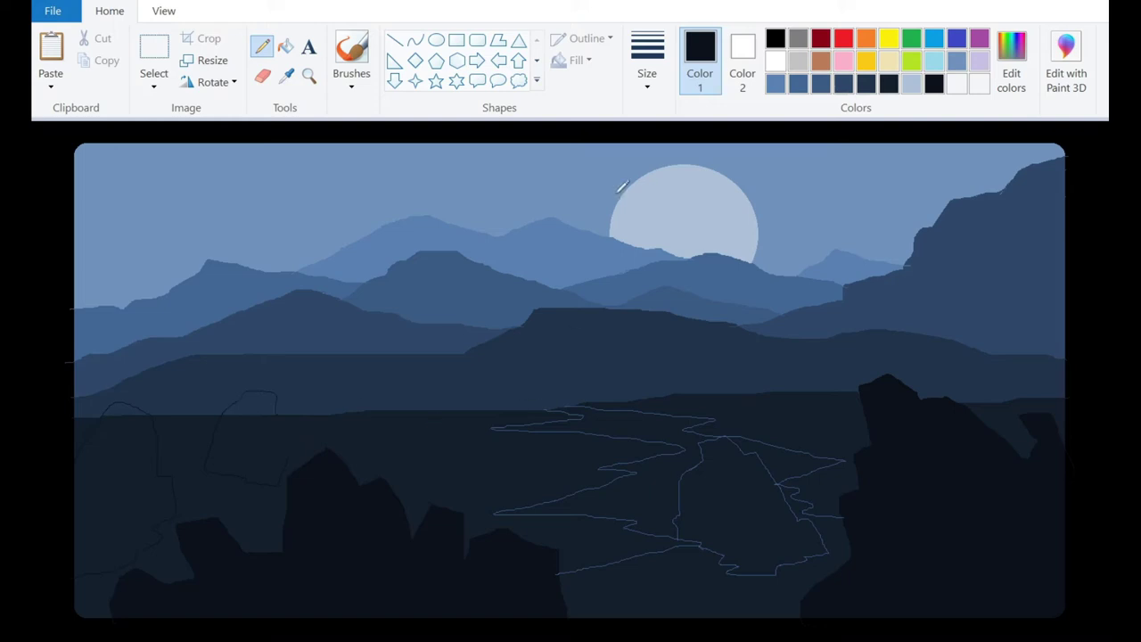
{"action": "left_click", "coordinate": [286, 46]}
{"action": "left_click", "coordinate": [249, 440]}
{"action": "left_click", "coordinate": [253, 399]}
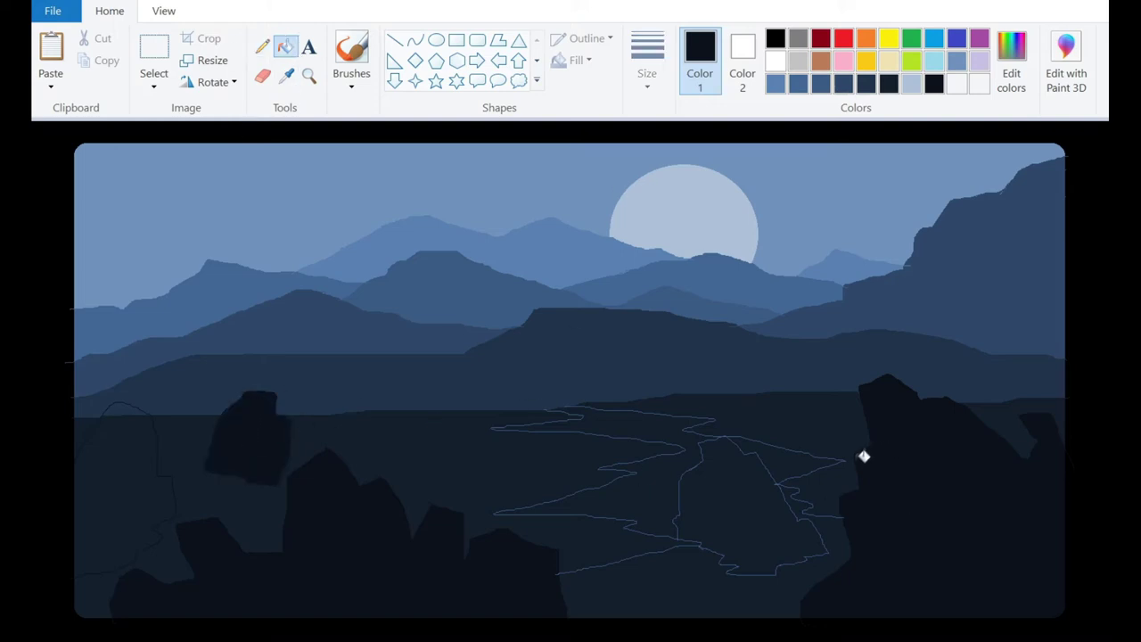
{"action": "left_click", "coordinate": [743, 499]}
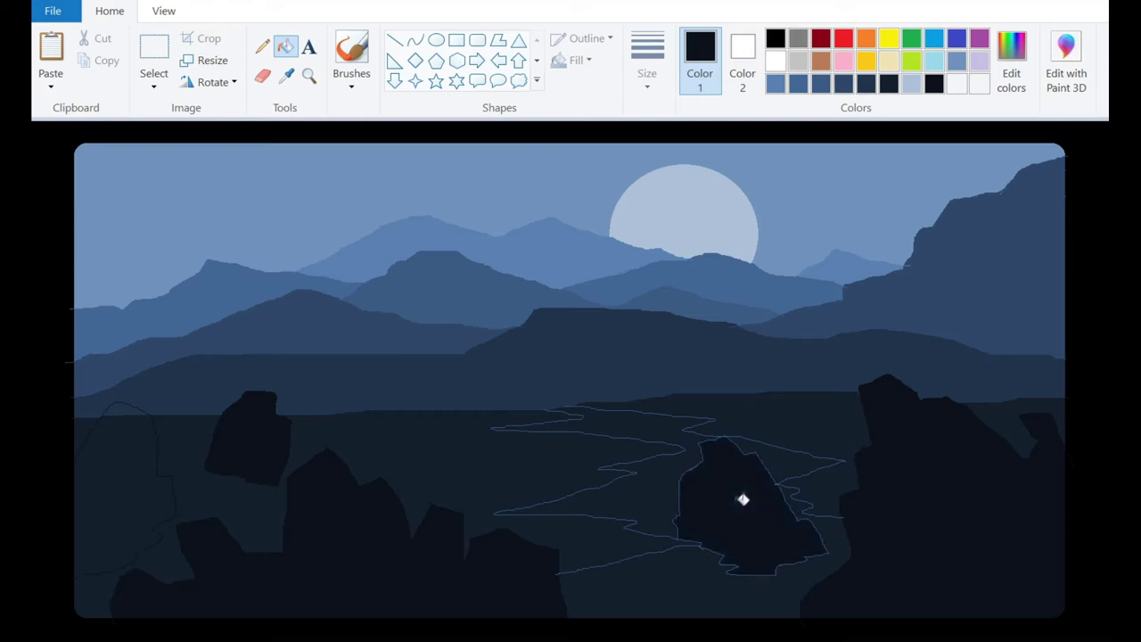
Step: Outline and fill small jagged rocks at the bottom below the river rock, and fill the outlined rock at the left edge
{"action": "left_click", "coordinate": [262, 47]}
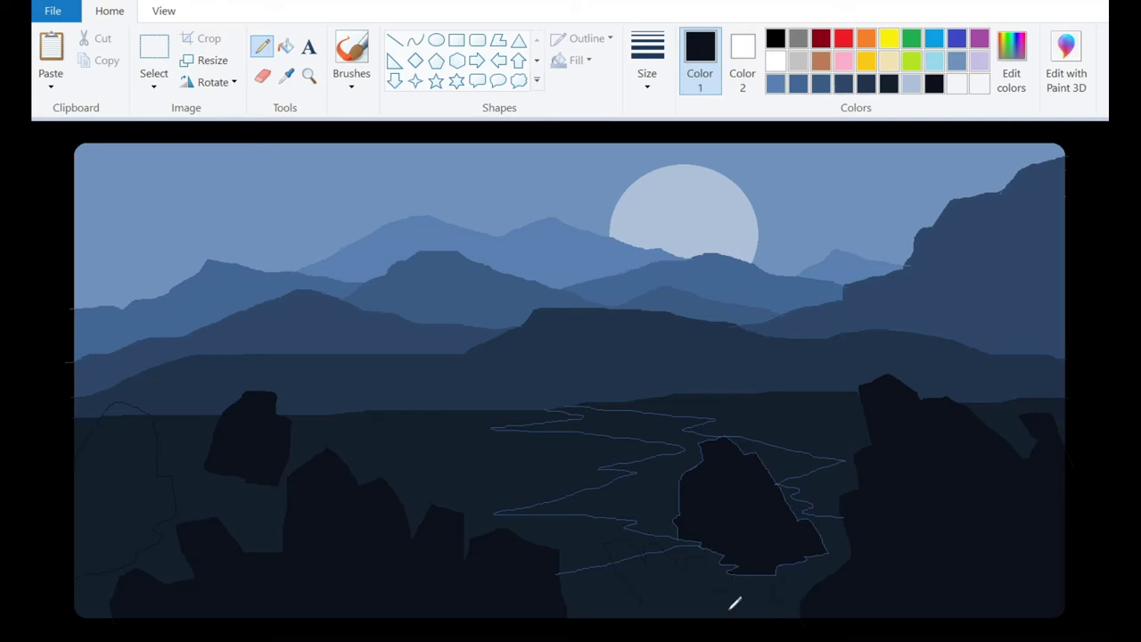
{"action": "left_click", "coordinate": [285, 46]}
{"action": "left_click", "coordinate": [703, 596]}
{"action": "left_click", "coordinate": [624, 543]}
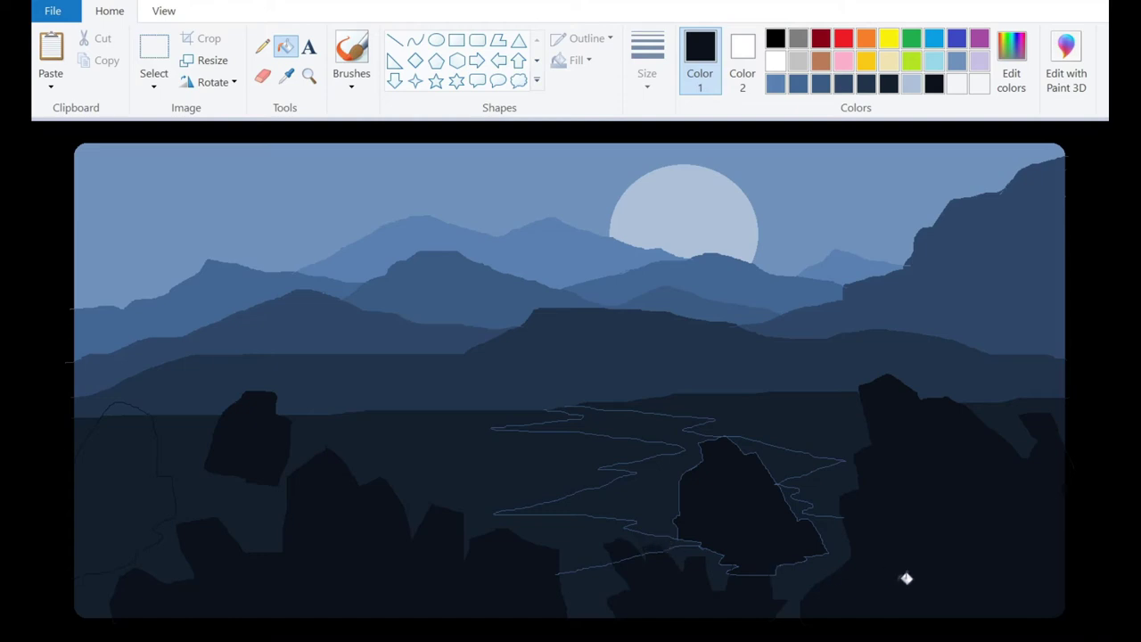
{"action": "left_click", "coordinate": [119, 441]}
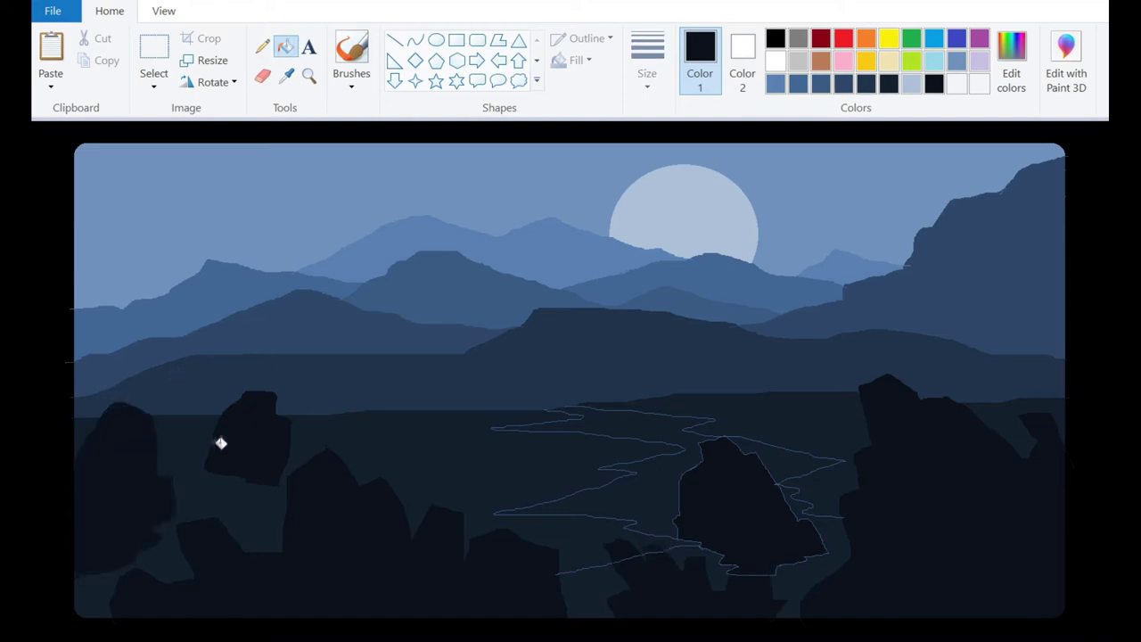
Step: Outline low rock formations along the horizon, left and right of the river's far end, and fill them with near-black navy
{"action": "left_click", "coordinate": [262, 47]}
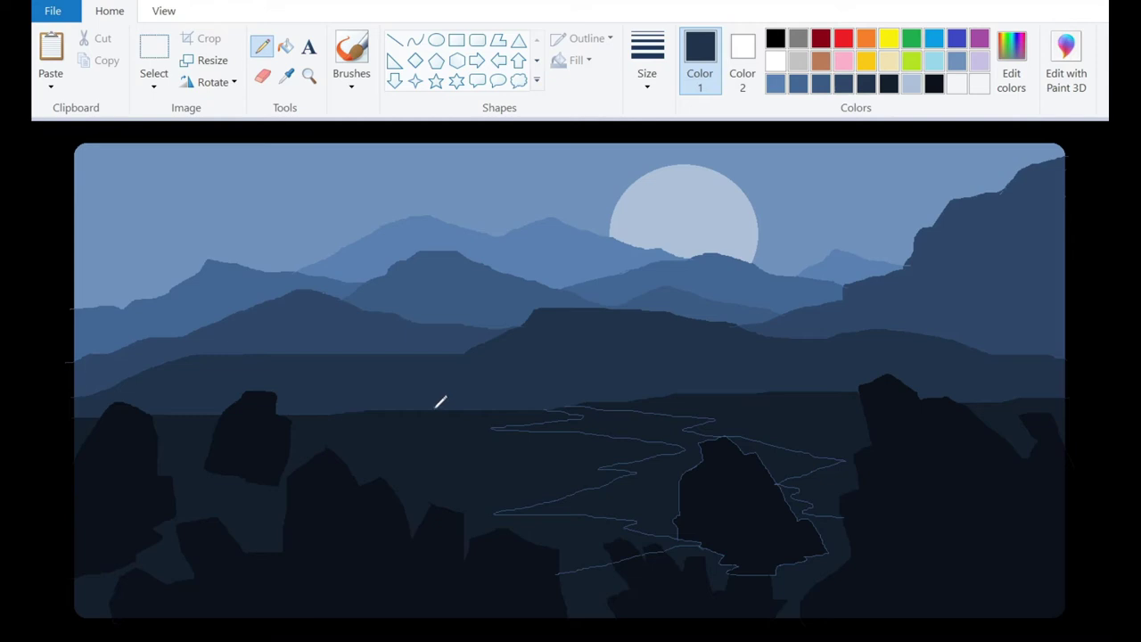
{"action": "left_click", "coordinate": [932, 88]}
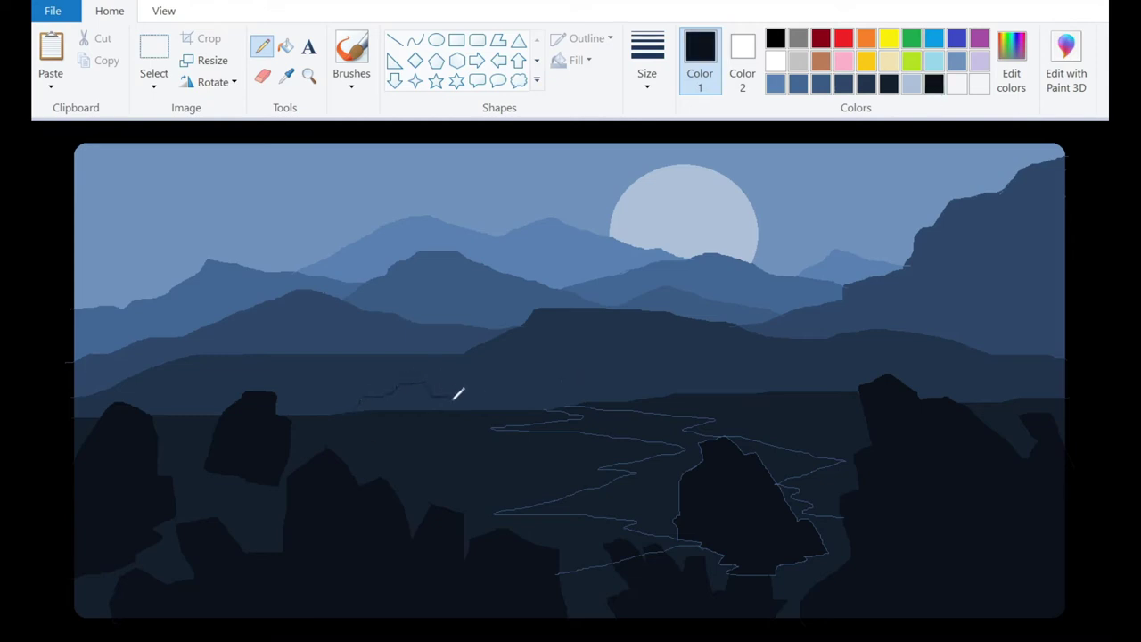
{"action": "left_click_drag", "start_coordinate": [506, 385], "coordinate": [532, 373]}
{"action": "left_click", "coordinate": [285, 46]}
{"action": "left_click", "coordinate": [533, 395]}
{"action": "left_click", "coordinate": [735, 385]}
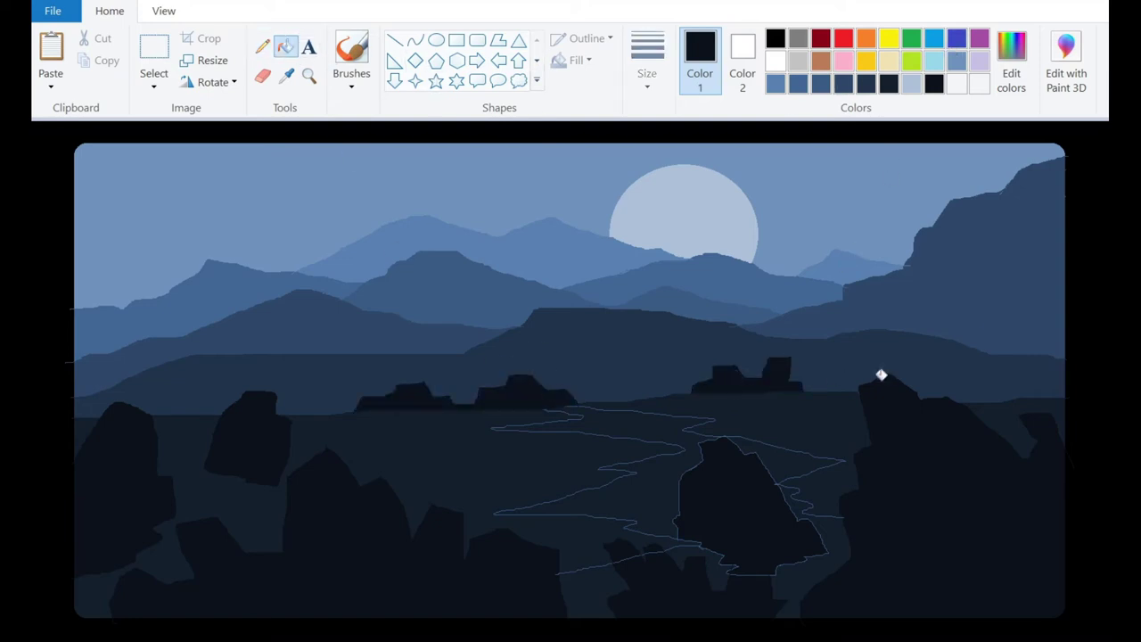
Step: Draw facet lines inside the rock at the picture's left edge and fill its long light-side facets with dark teal-navy
{"action": "left_click", "coordinate": [262, 47]}
{"action": "left_click", "coordinate": [286, 75]}
{"action": "left_click", "coordinate": [318, 414]}
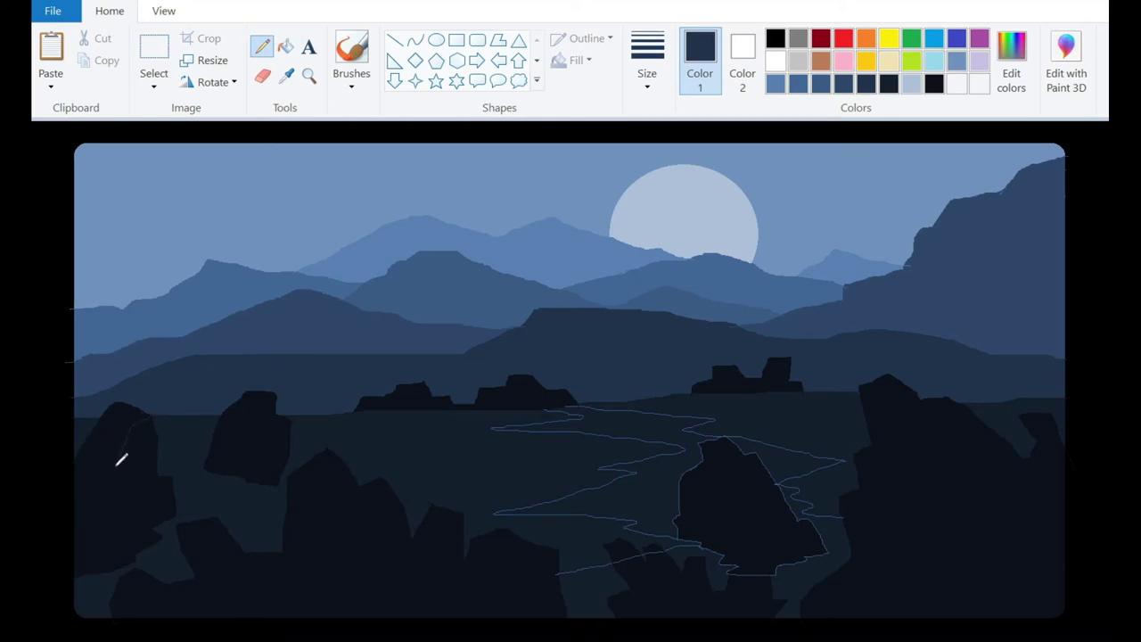
{"action": "left_click_drag", "start_coordinate": [105, 513], "coordinate": [116, 525]}
{"action": "left_click", "coordinate": [798, 85]}
{"action": "left_click", "coordinate": [285, 46]}
{"action": "left_click", "coordinate": [889, 84]}
{"action": "left_click", "coordinate": [115, 445]}
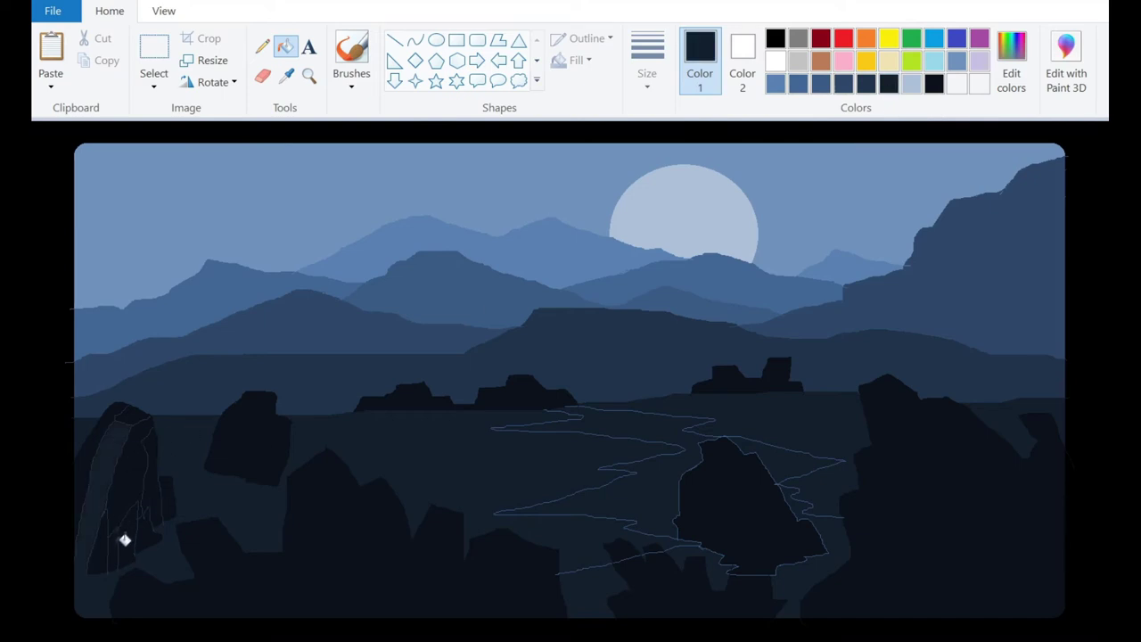
Step: Fill the small facet on the right side of the left-edge rock with a very dark grey
{"action": "scroll", "coordinate": [178, 478], "scroll_direction": "up", "scroll_amount": 1}
{"action": "left_click", "coordinate": [933, 84]}
{"action": "left_click", "coordinate": [315, 355]}
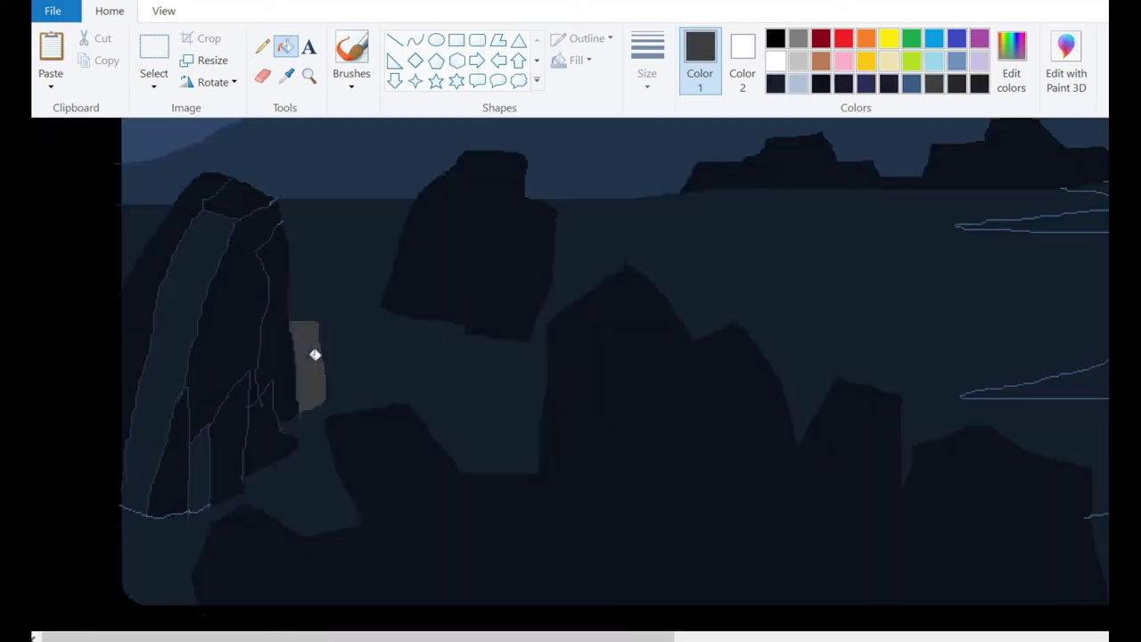
{"action": "left_click", "coordinate": [955, 84]}
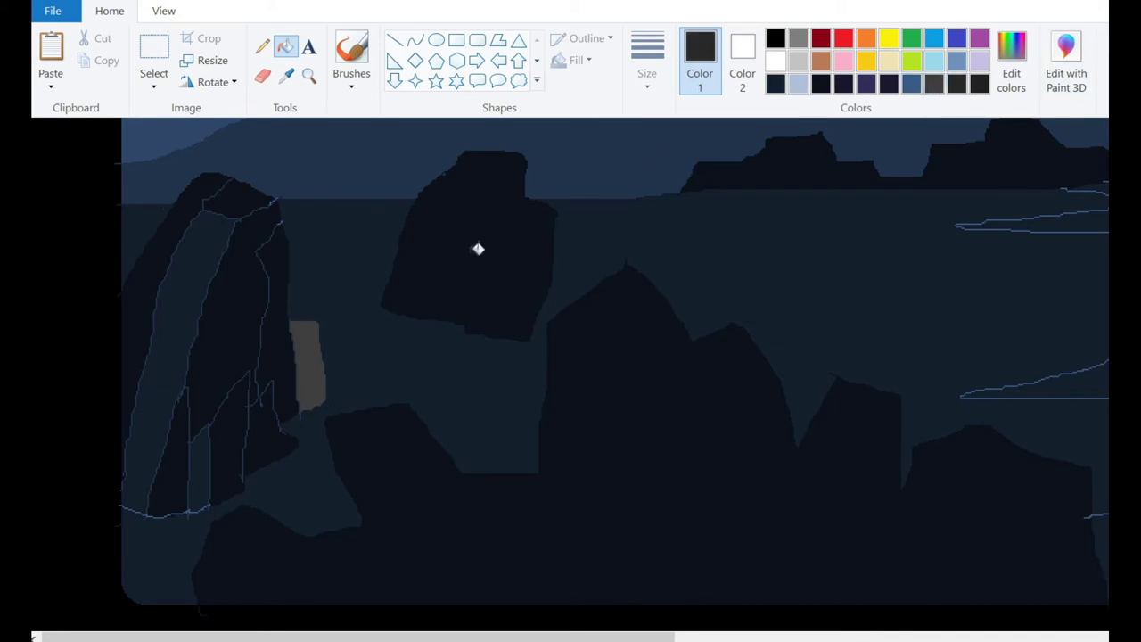
{"action": "left_click", "coordinate": [316, 357]}
{"action": "scroll", "coordinate": [275, 336], "scroll_direction": "down", "scroll_amount": 1}
Step: Mix two darker navy shades as custom palette colours
{"action": "left_click", "coordinate": [1010, 69]}
{"action": "left_click", "coordinate": [497, 470]}
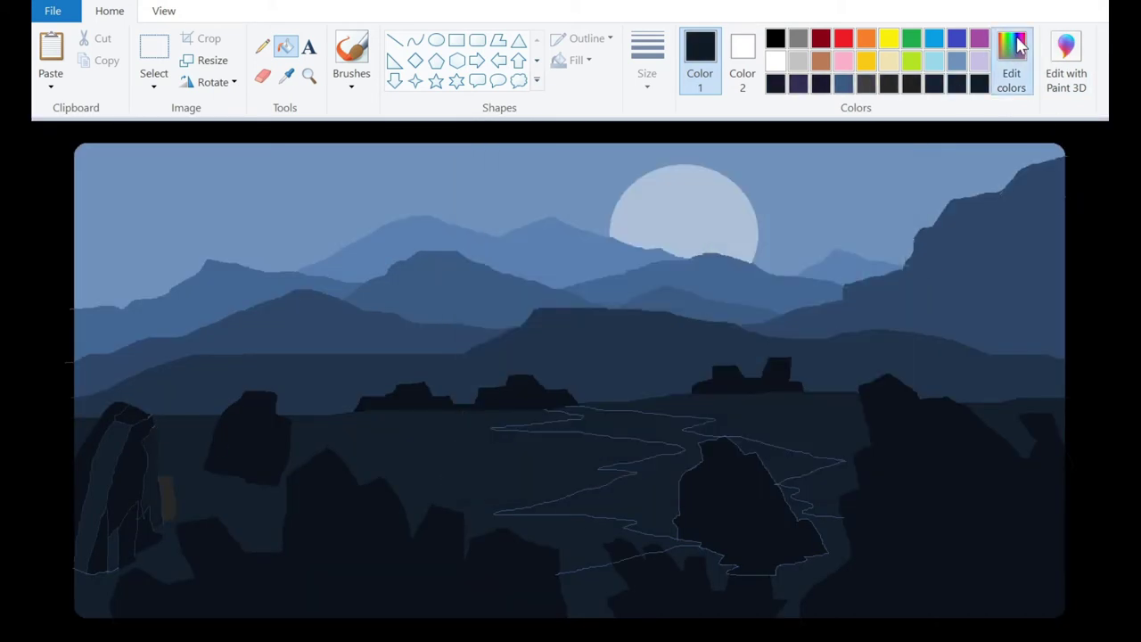
{"action": "left_click", "coordinate": [1013, 54]}
{"action": "left_click", "coordinate": [491, 477]}
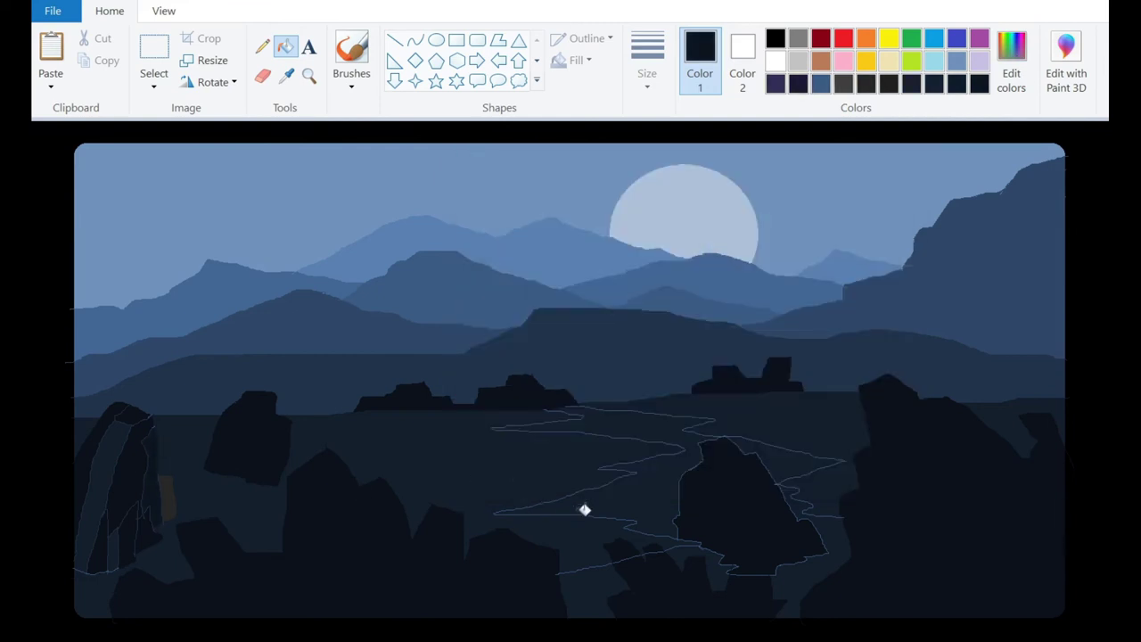
Step: Draw slanted facet lines across the river rock and fill its upper-left and lower-right facets with dark navy
{"action": "left_click", "coordinate": [262, 46]}
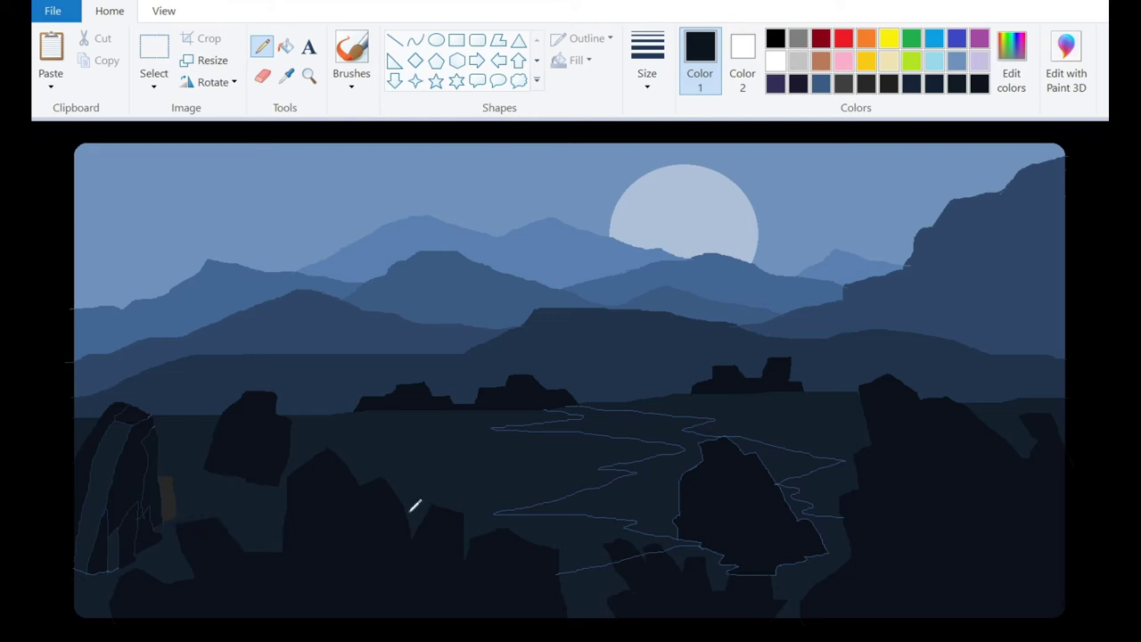
{"action": "left_click", "coordinate": [821, 86]}
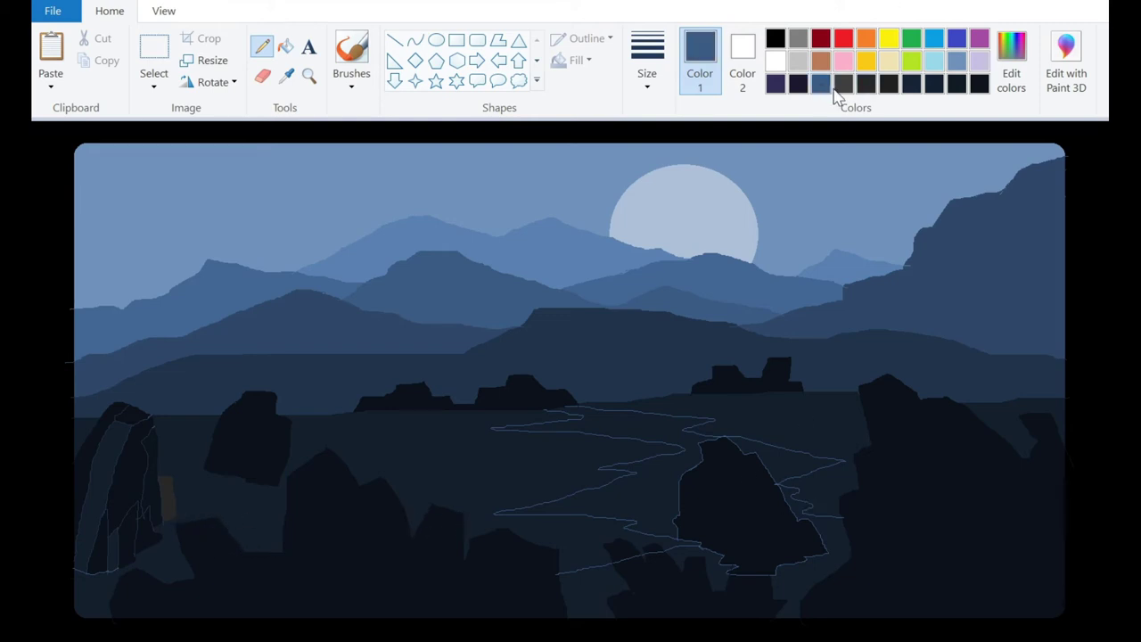
{"action": "left_click", "coordinate": [935, 85]}
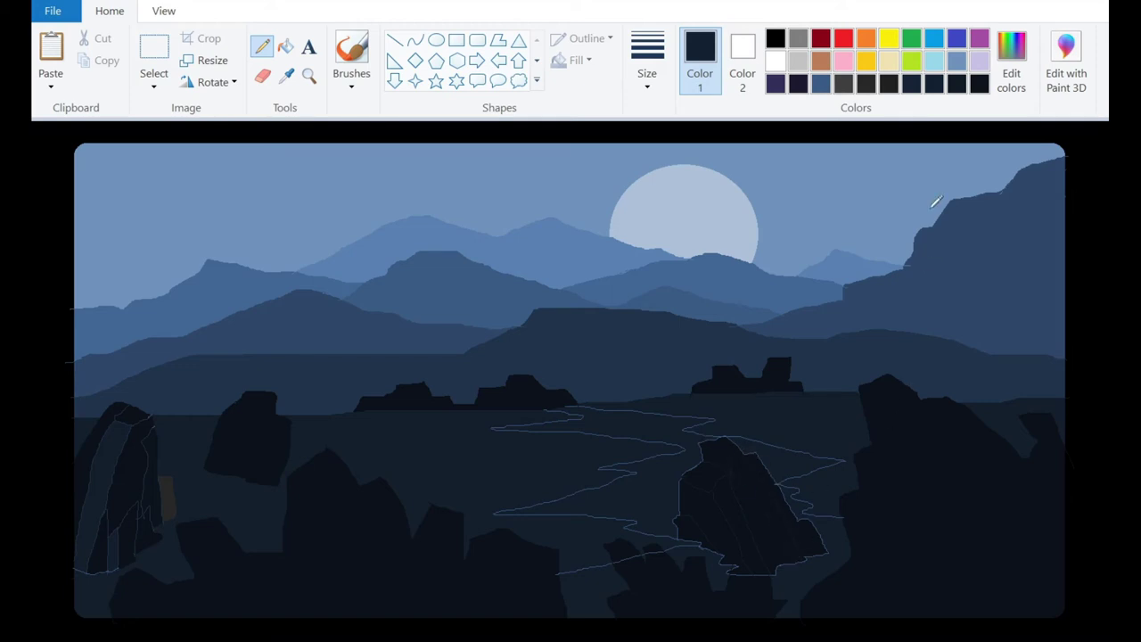
{"action": "left_click", "coordinate": [285, 47]}
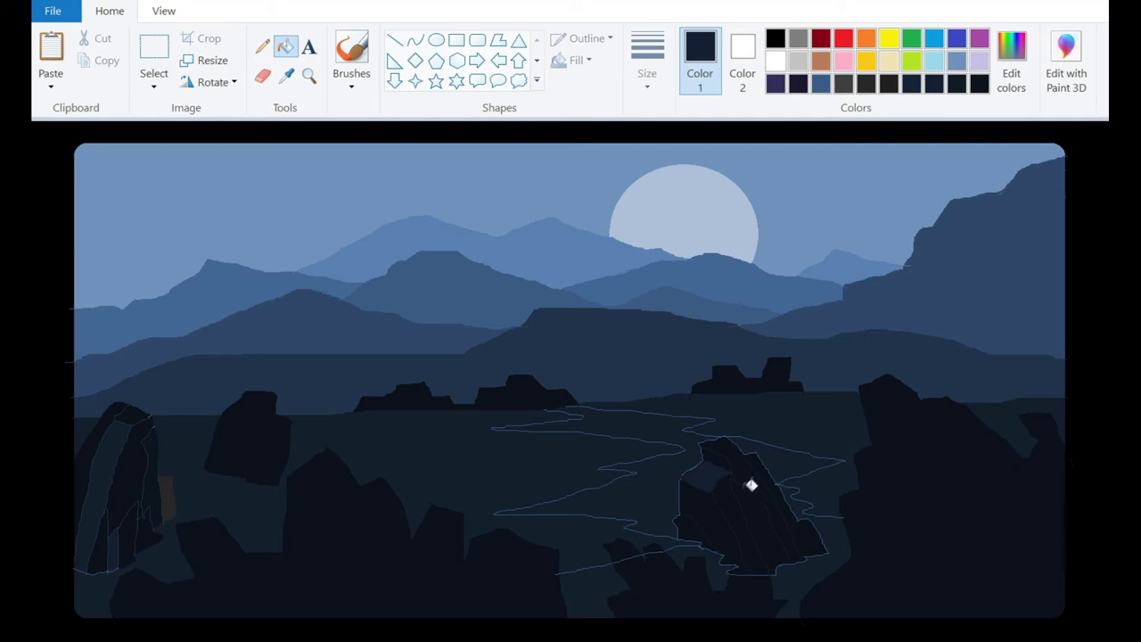
{"action": "left_click", "coordinate": [806, 539]}
Step: Divide the large rock cluster on the right into facets and fill them with dark navy shades and black for the shadowed sides
{"action": "left_click", "coordinate": [261, 47]}
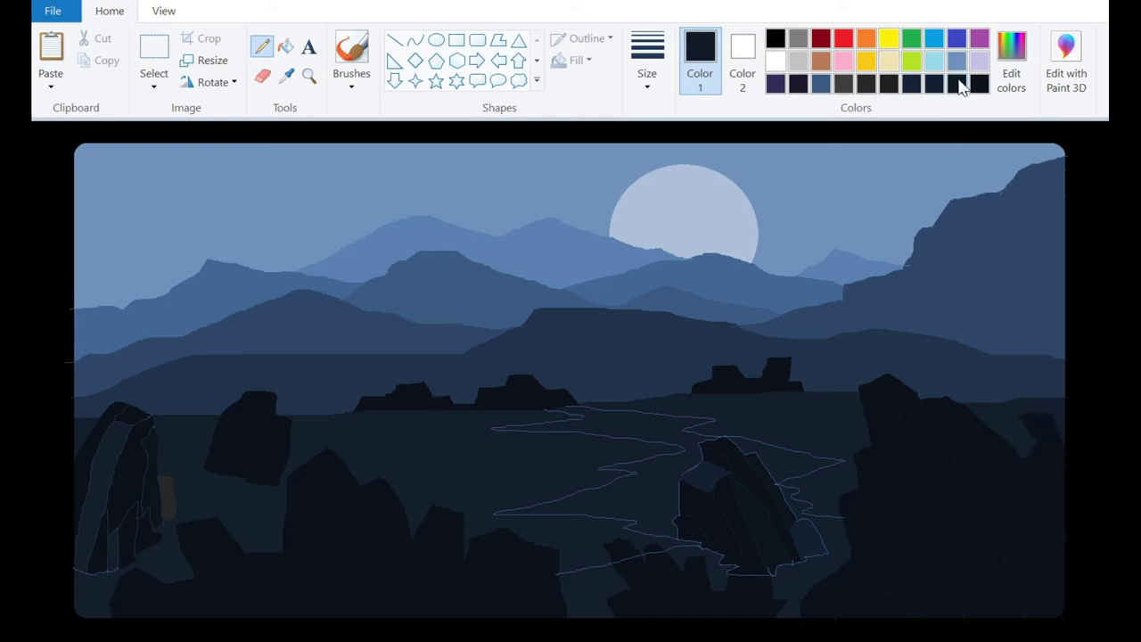
{"action": "left_click", "coordinate": [286, 46]}
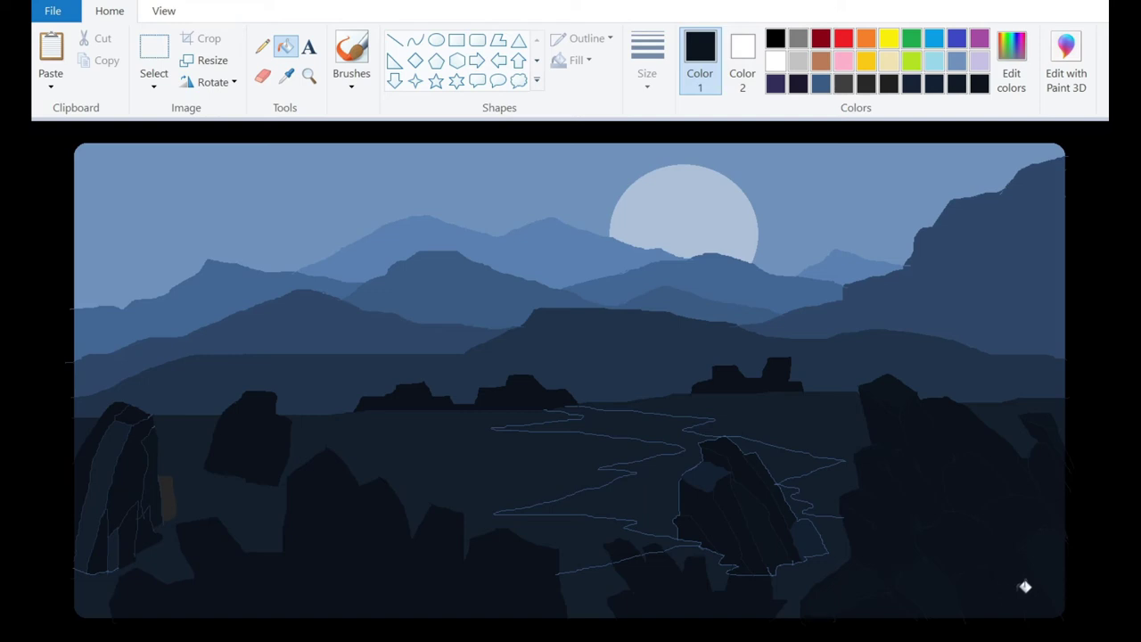
{"action": "left_click", "coordinate": [773, 39]}
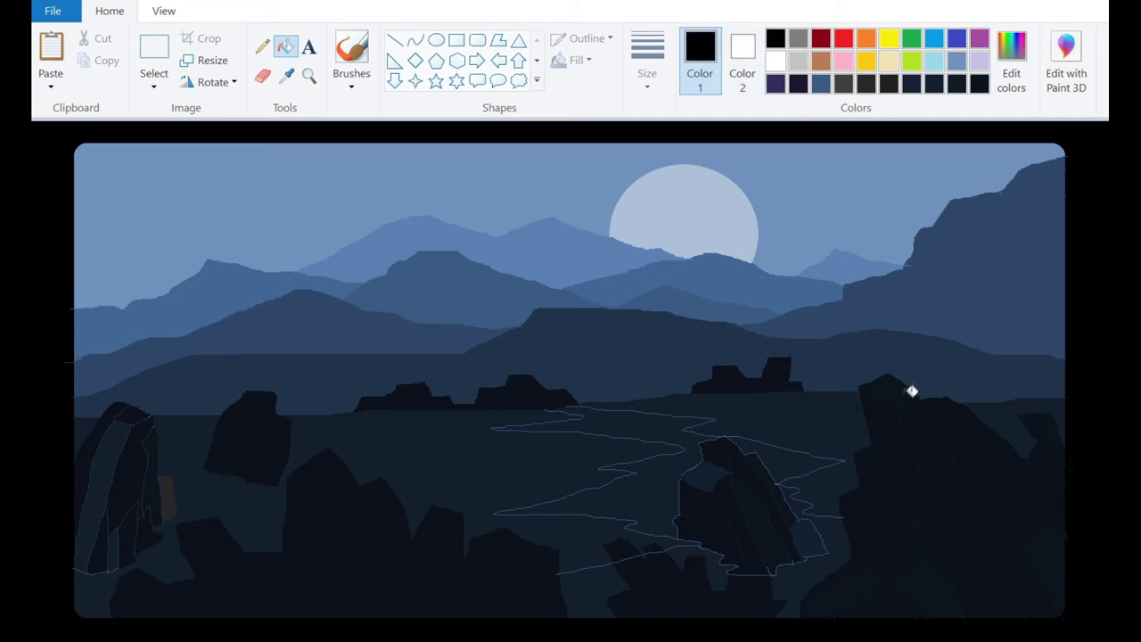
{"action": "left_click", "coordinate": [930, 489]}
{"action": "left_click", "coordinate": [993, 442]}
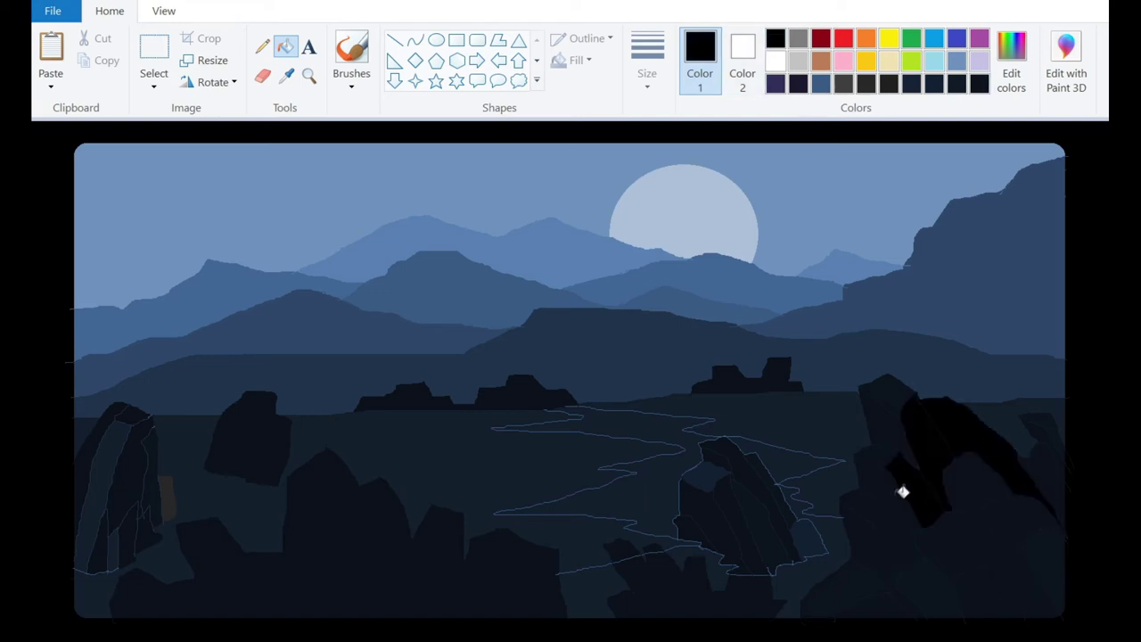
{"action": "left_click", "coordinate": [884, 593]}
{"action": "left_click", "coordinate": [919, 595]}
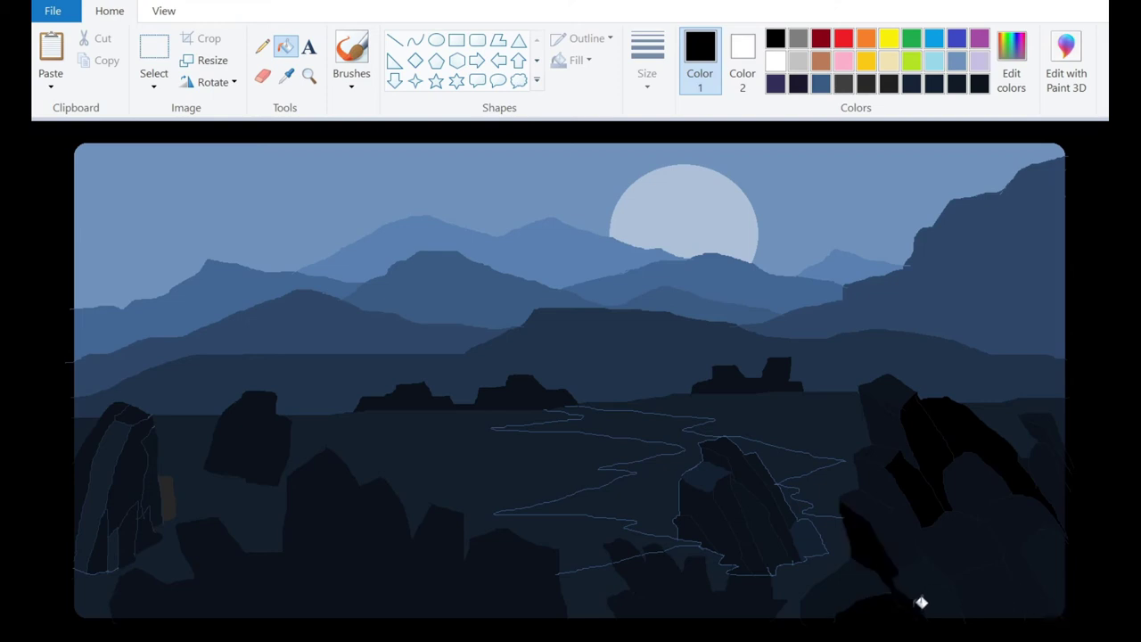
{"action": "left_click", "coordinate": [1036, 524]}
{"action": "left_click", "coordinate": [1051, 431]}
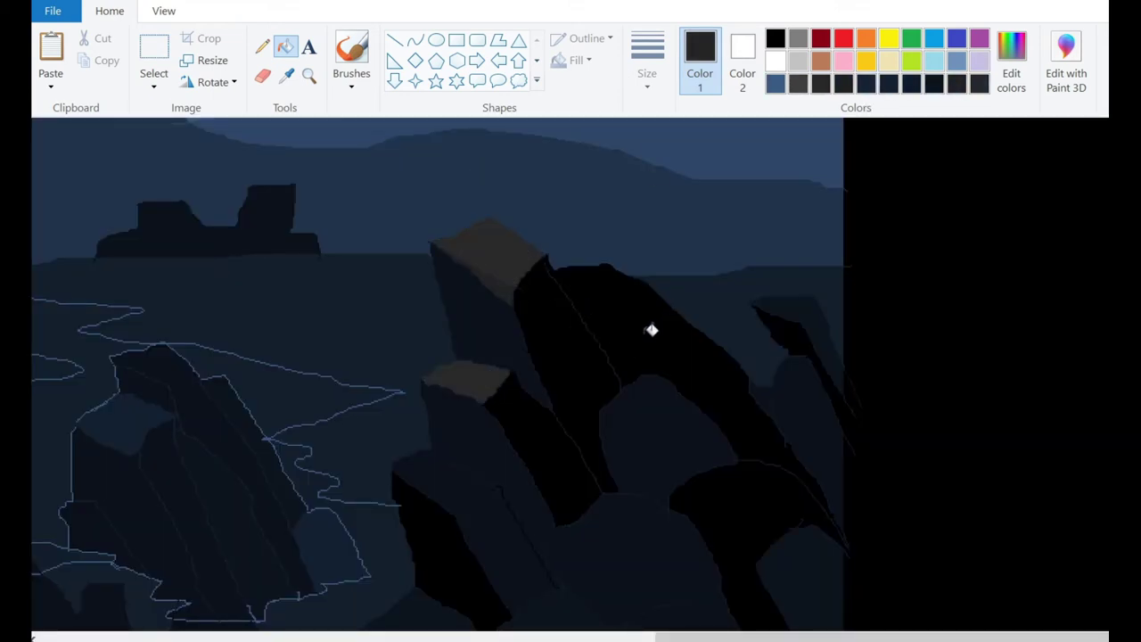
Step: Fill the top facets of the right-hand rock cluster's left-side rocks with dark grey
{"action": "left_click", "coordinate": [473, 475]}
{"action": "scroll", "coordinate": [541, 480], "scroll_direction": "down", "scroll_amount": 2}
{"action": "left_click", "coordinate": [415, 489]}
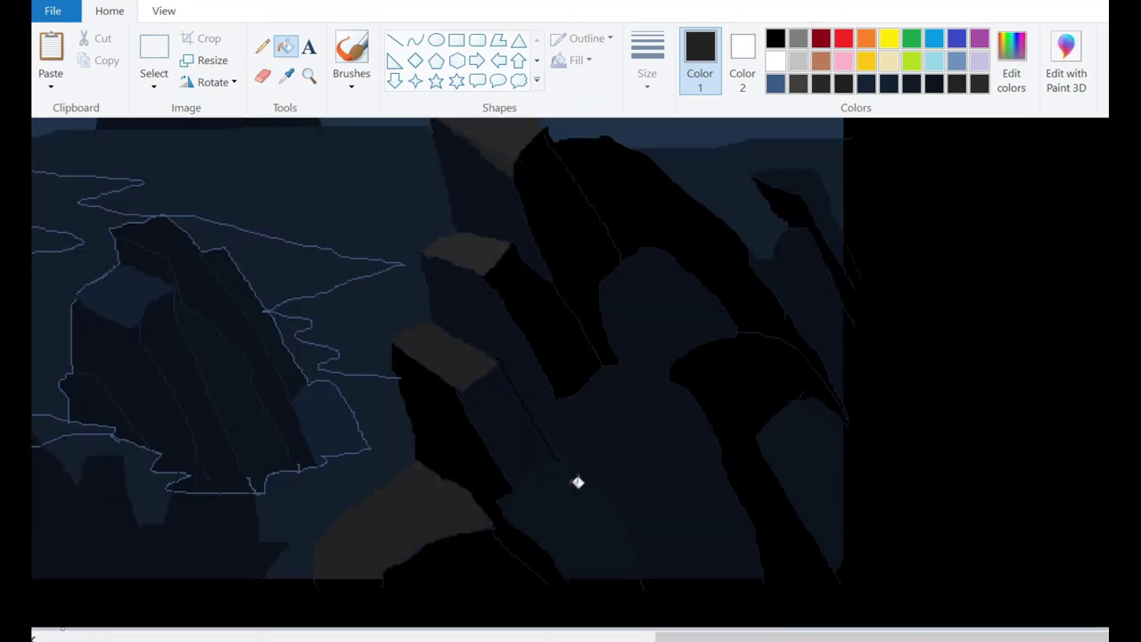
{"action": "scroll", "coordinate": [708, 383], "scroll_direction": "up", "scroll_amount": 2}
Step: Add facet lines to the middle boulder and edge rocks of the right-hand cluster and fill them with dark grey and newly mixed dark navy
{"action": "left_click", "coordinate": [261, 45]}
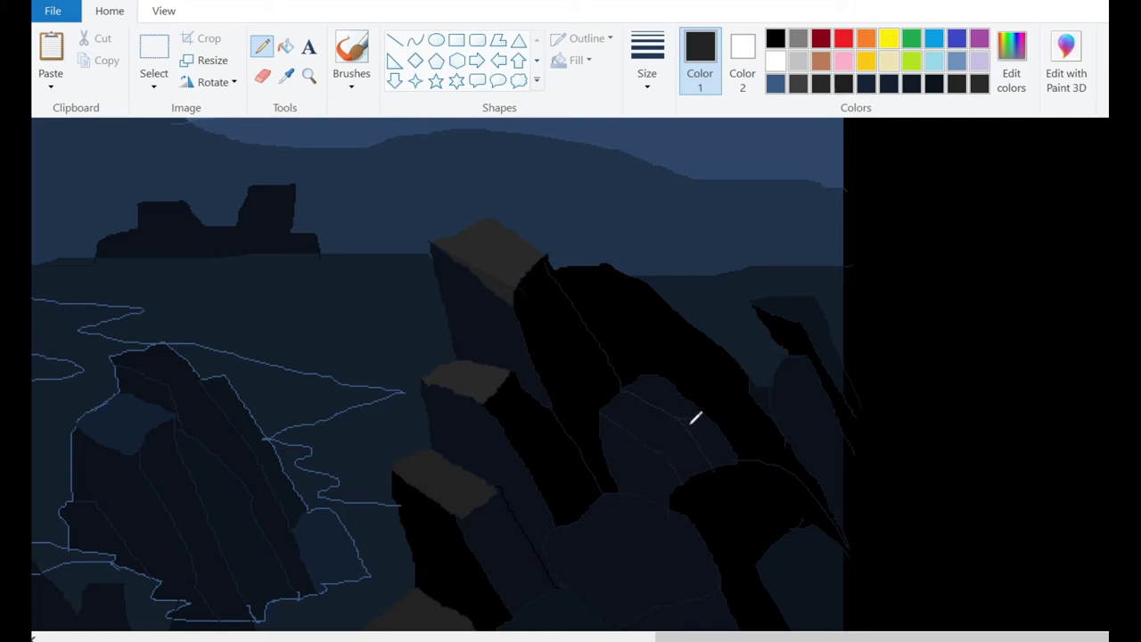
{"action": "left_click", "coordinate": [286, 47]}
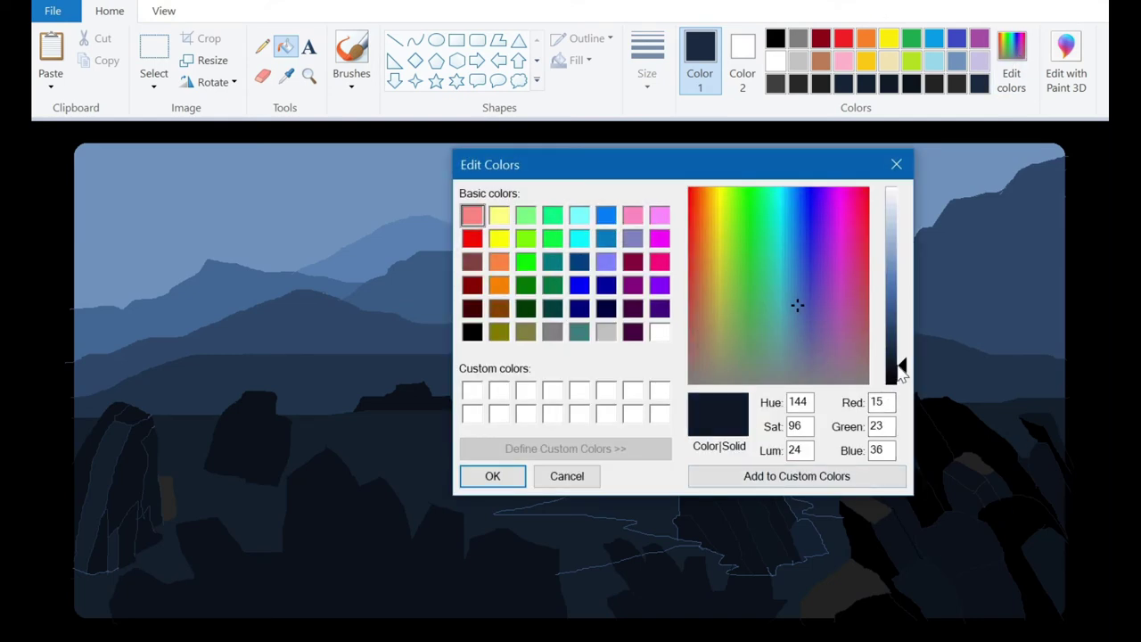
{"action": "left_click", "coordinate": [474, 476]}
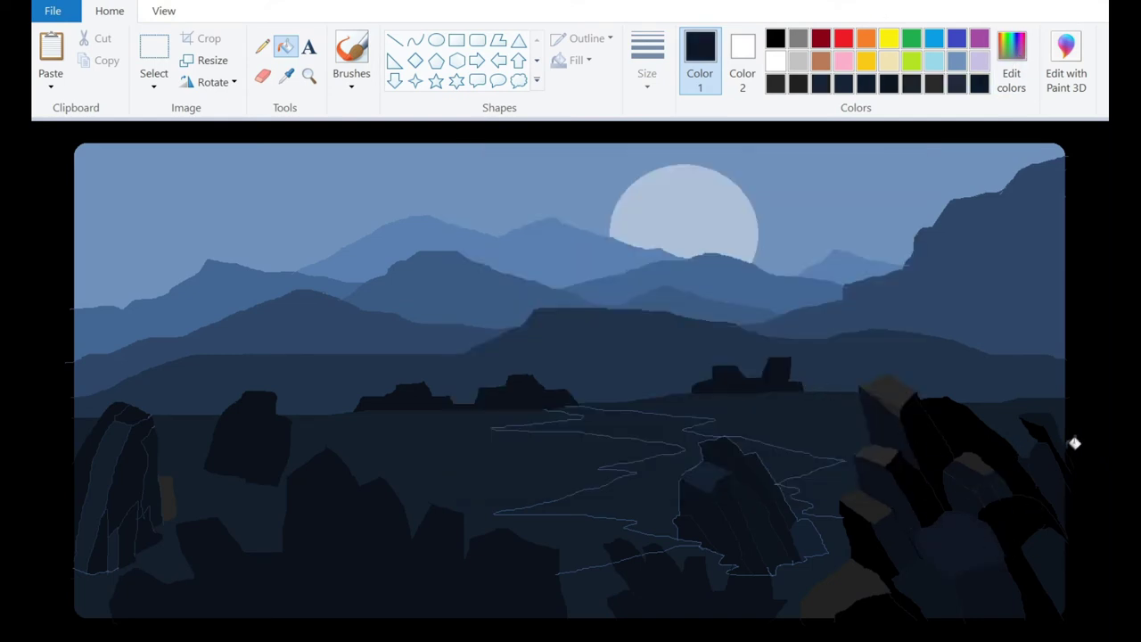
{"action": "left_click", "coordinate": [262, 46]}
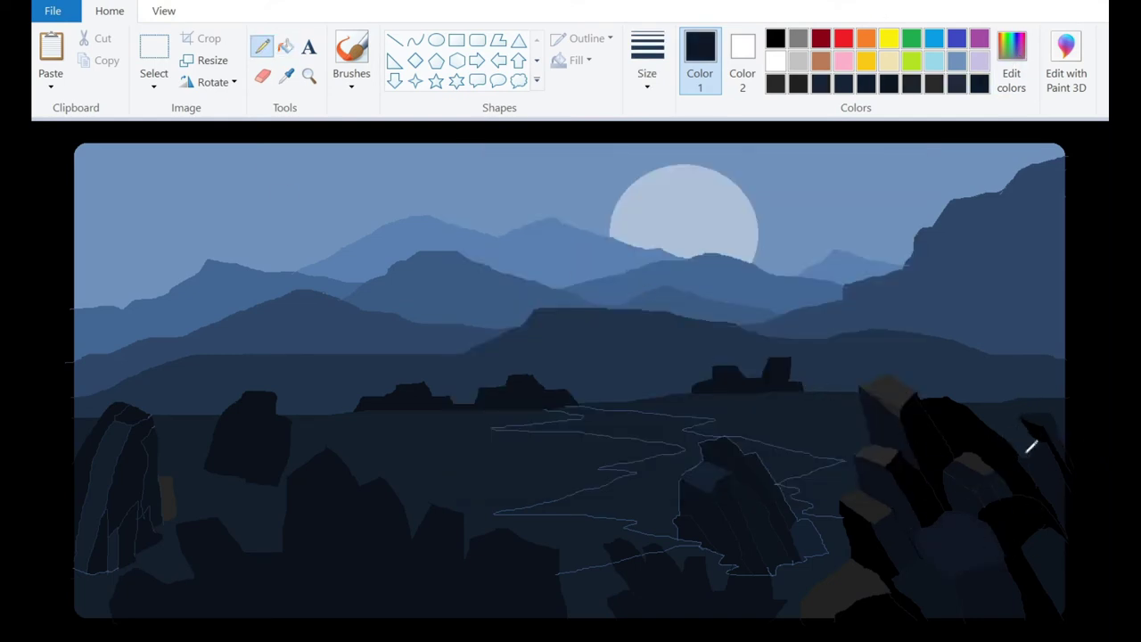
{"action": "left_click", "coordinate": [285, 46]}
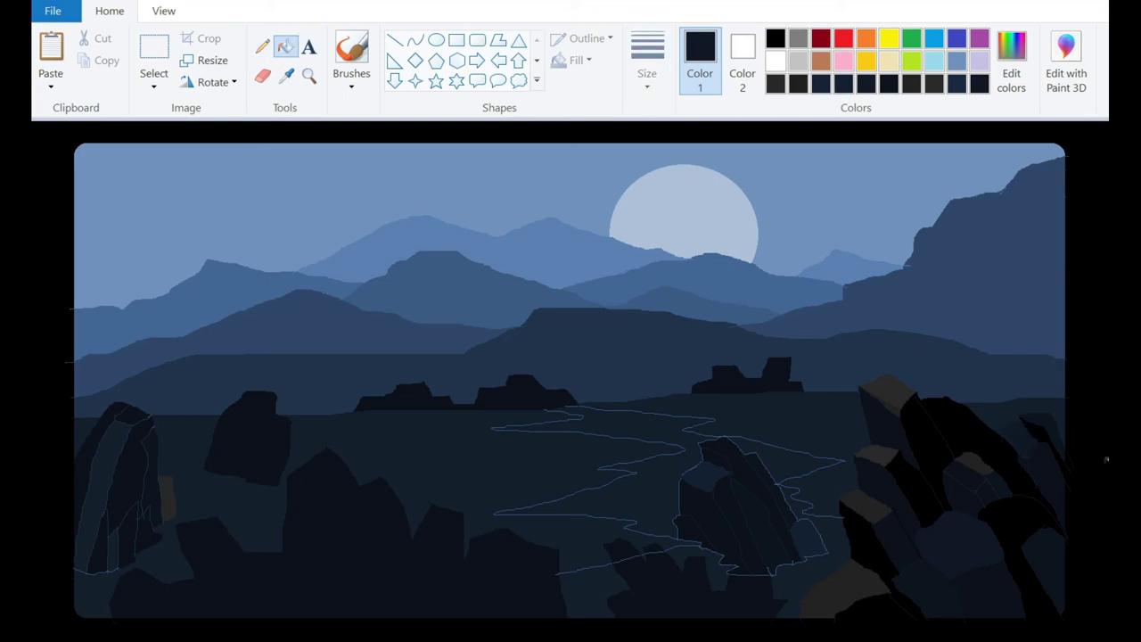
Step: Draw facet lines across the lower-left foreground rock cluster and fill the upper facets with dark navy
{"action": "left_click", "coordinate": [262, 46]}
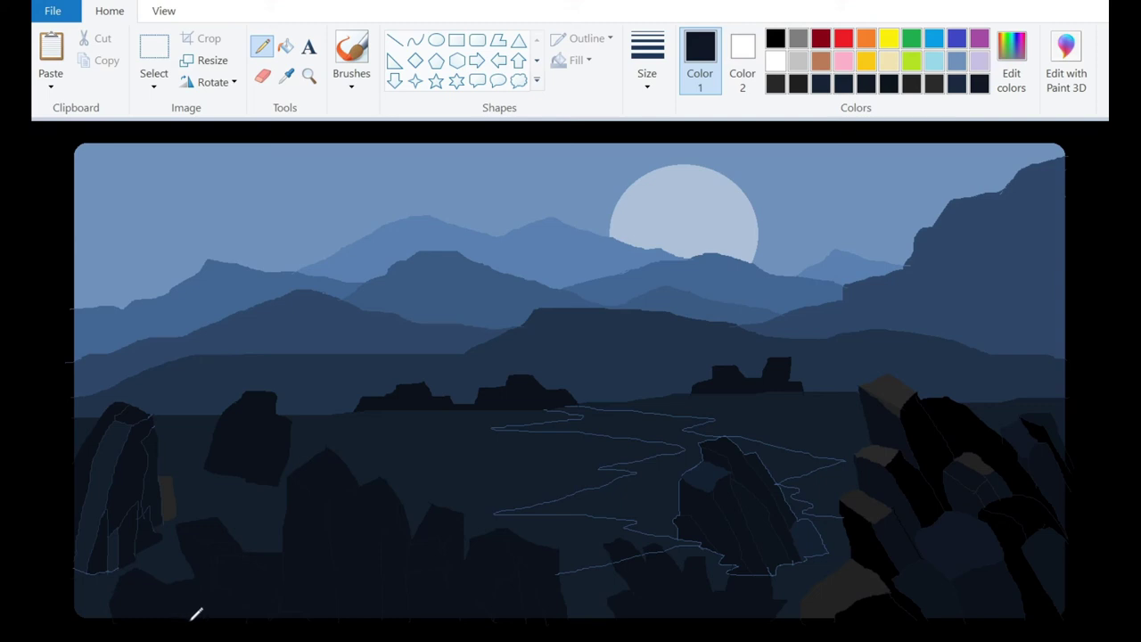
{"action": "left_click", "coordinate": [285, 46]}
{"action": "left_click", "coordinate": [262, 578]}
{"action": "left_click", "coordinate": [361, 512]}
{"action": "left_click", "coordinate": [388, 484]}
{"action": "left_click", "coordinate": [439, 532]}
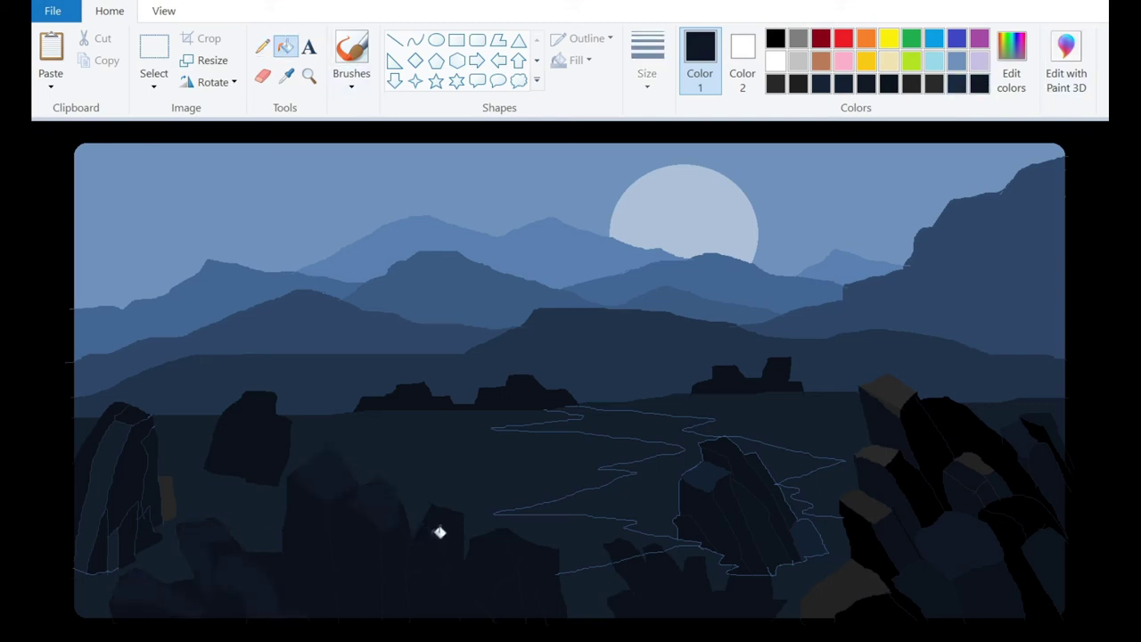
{"action": "left_click", "coordinate": [525, 532]}
Step: Fill the shadowed facets and gaps of the lower-left foreground rocks with black
{"action": "left_click", "coordinate": [776, 40]}
{"action": "left_click", "coordinate": [279, 559]}
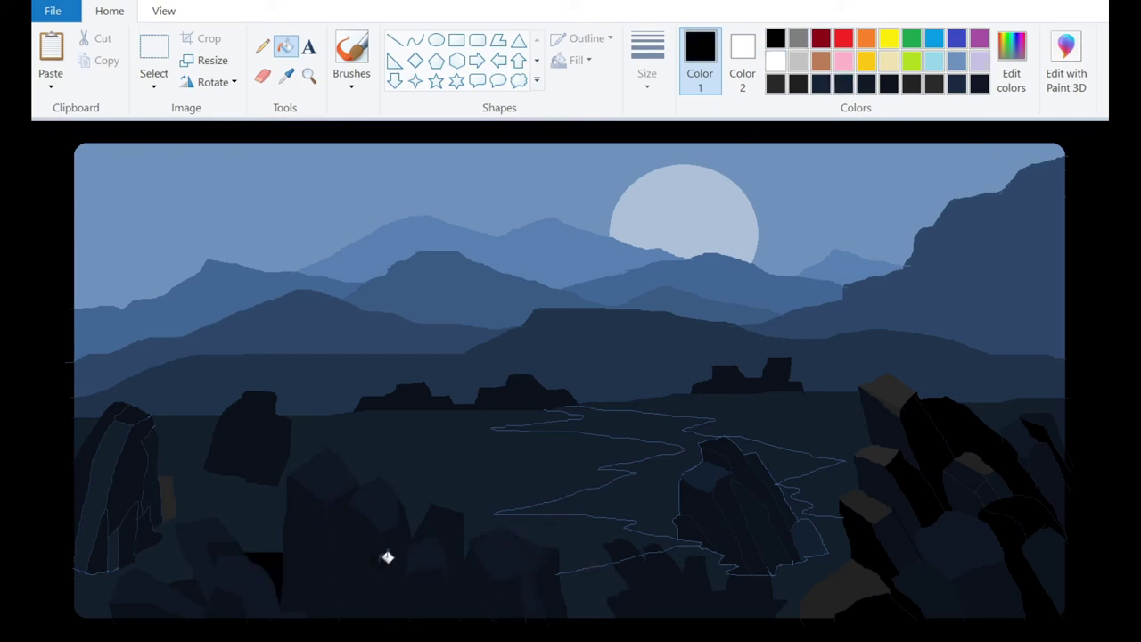
{"action": "left_click", "coordinate": [488, 582]}
{"action": "left_click", "coordinate": [564, 584]}
{"action": "left_click", "coordinate": [375, 584]}
{"action": "left_click", "coordinate": [200, 582]}
{"action": "left_click", "coordinate": [234, 540]}
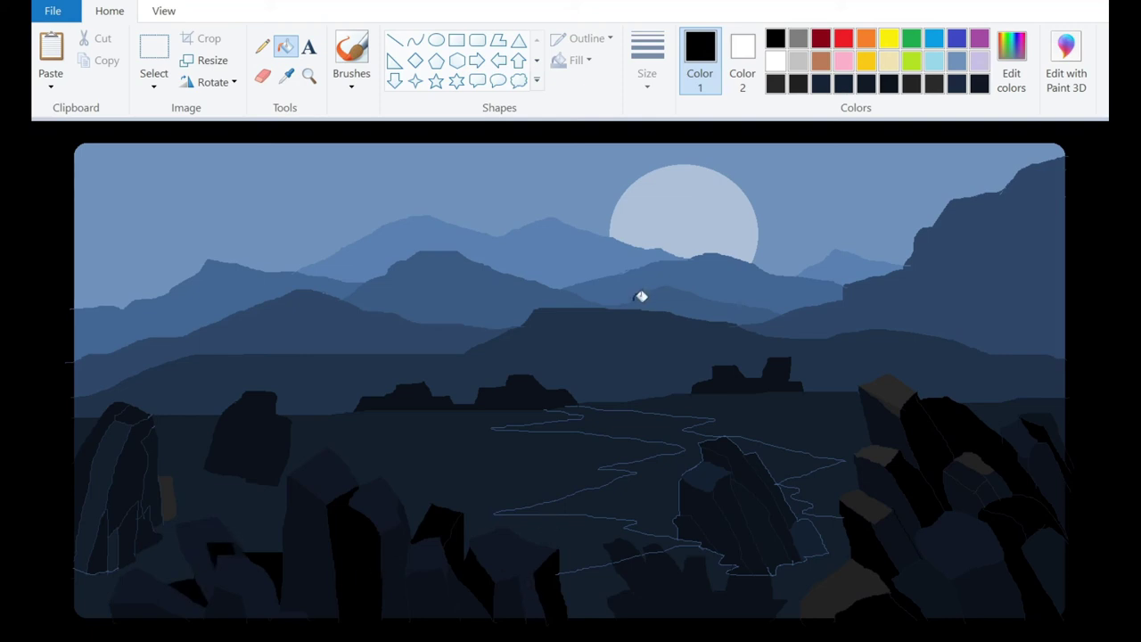
Step: Add dark navy dividing lines to the lower-left foreground rocks and fill the lower facet of the second tall rock with dark grey
{"action": "left_click", "coordinate": [977, 82]}
{"action": "left_click", "coordinate": [261, 46]}
{"action": "left_click_drag", "start_coordinate": [366, 601], "coordinate": [362, 613]}
{"action": "left_click", "coordinate": [978, 82]}
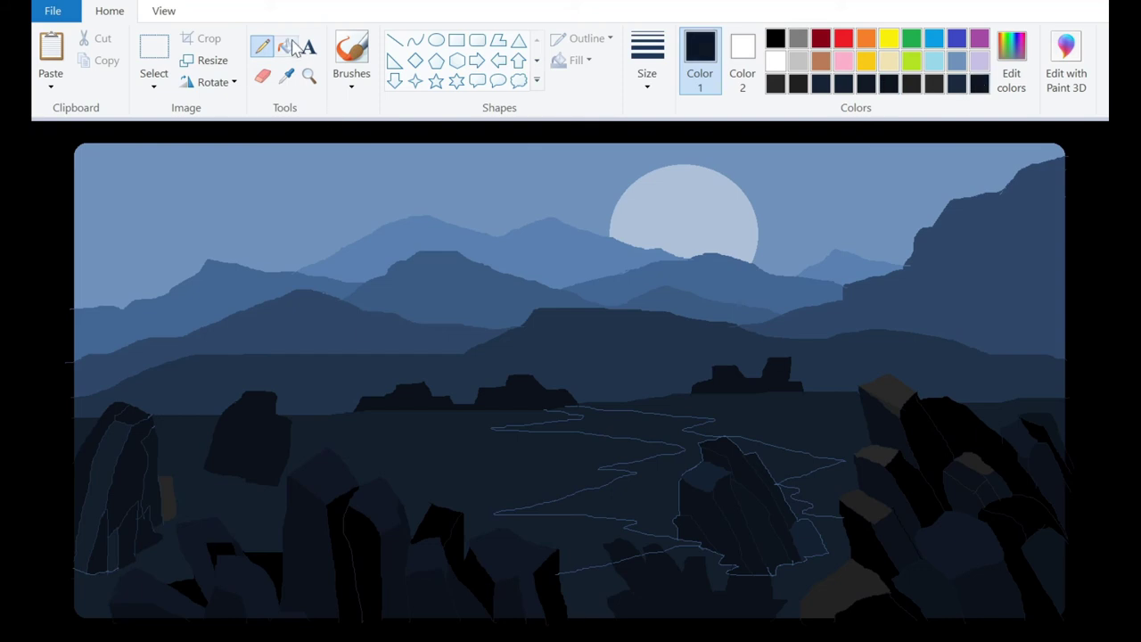
{"action": "left_click", "coordinate": [285, 48]}
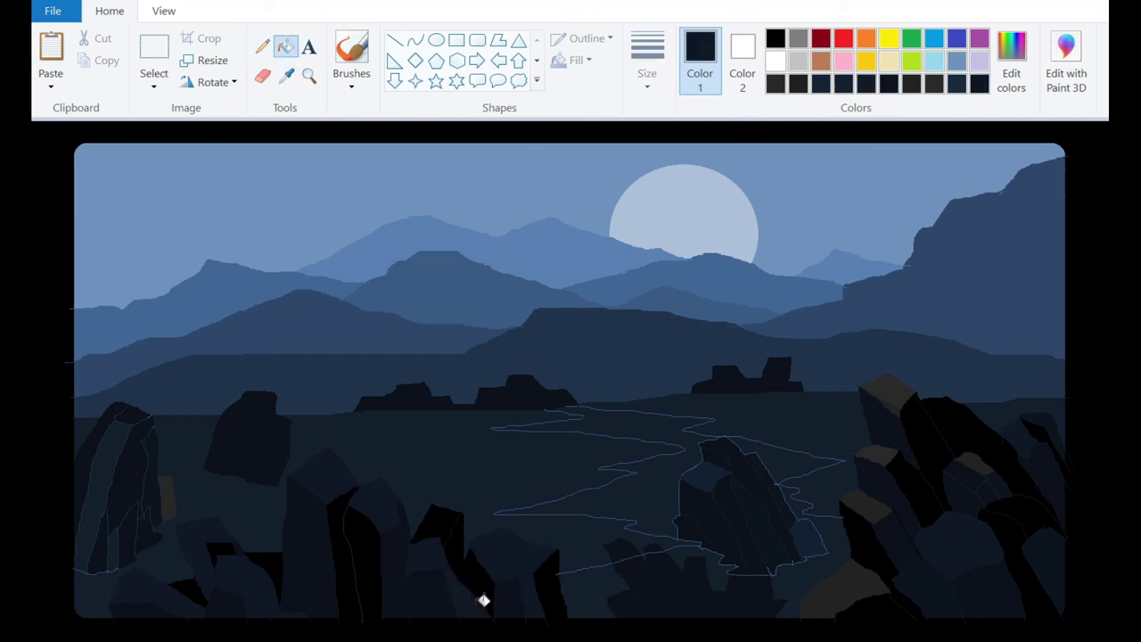
{"action": "left_click", "coordinate": [916, 82]}
{"action": "left_click", "coordinate": [392, 527]}
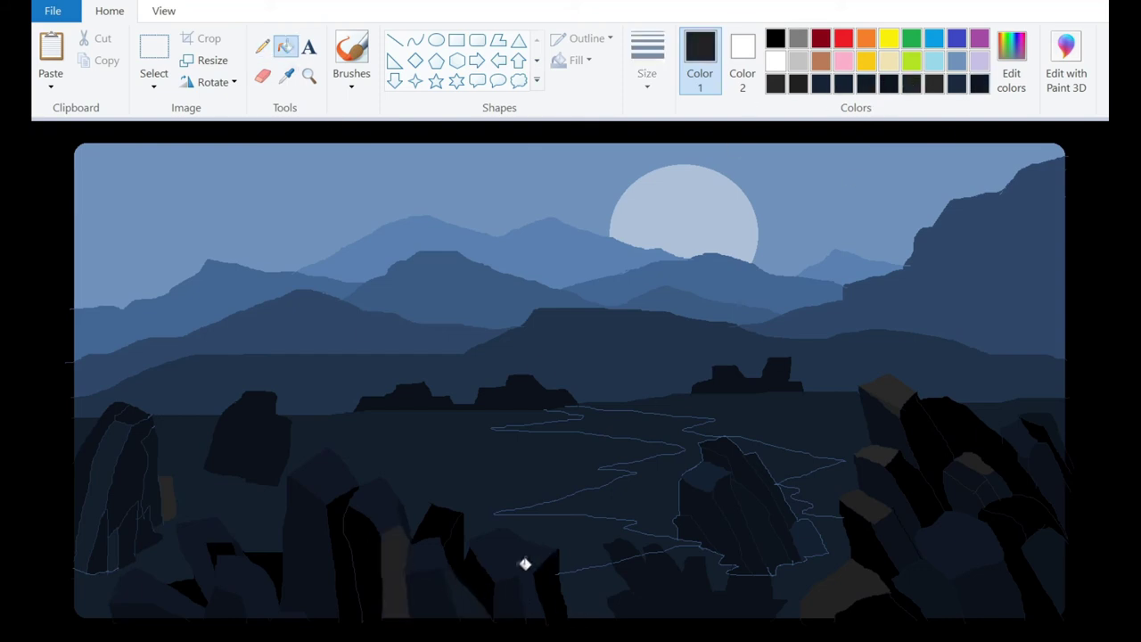
Step: Draw facet lines on the small jagged rocks below the river rock and fill their shadowed facets with black
{"action": "left_click", "coordinate": [261, 46]}
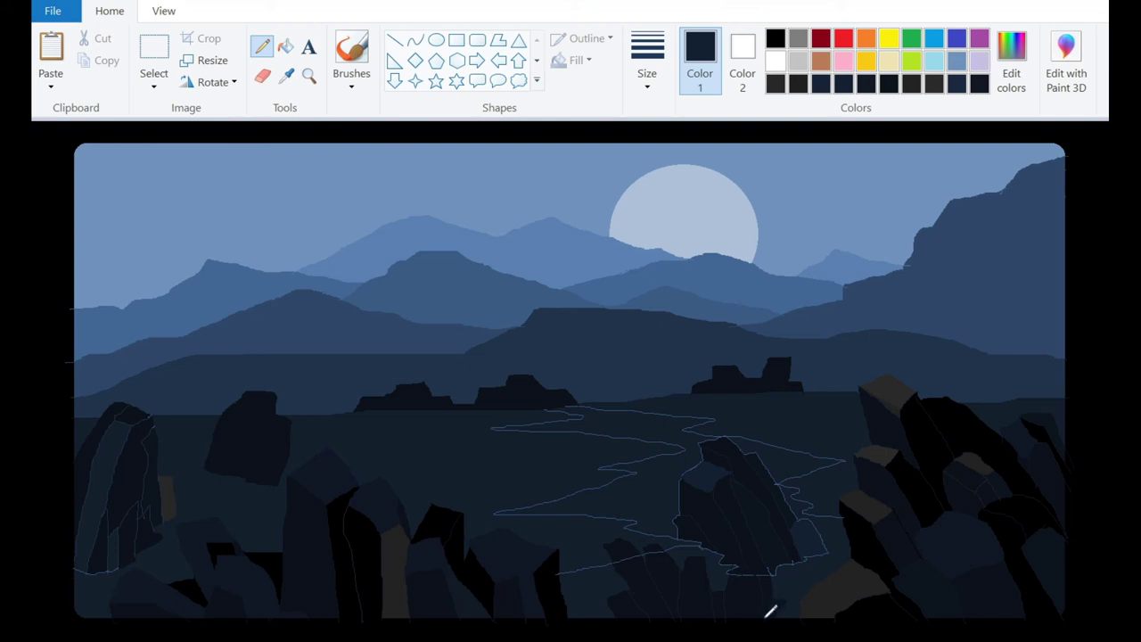
{"action": "left_click", "coordinate": [774, 38]}
{"action": "left_click", "coordinate": [285, 46]}
{"action": "left_click", "coordinate": [683, 578]}
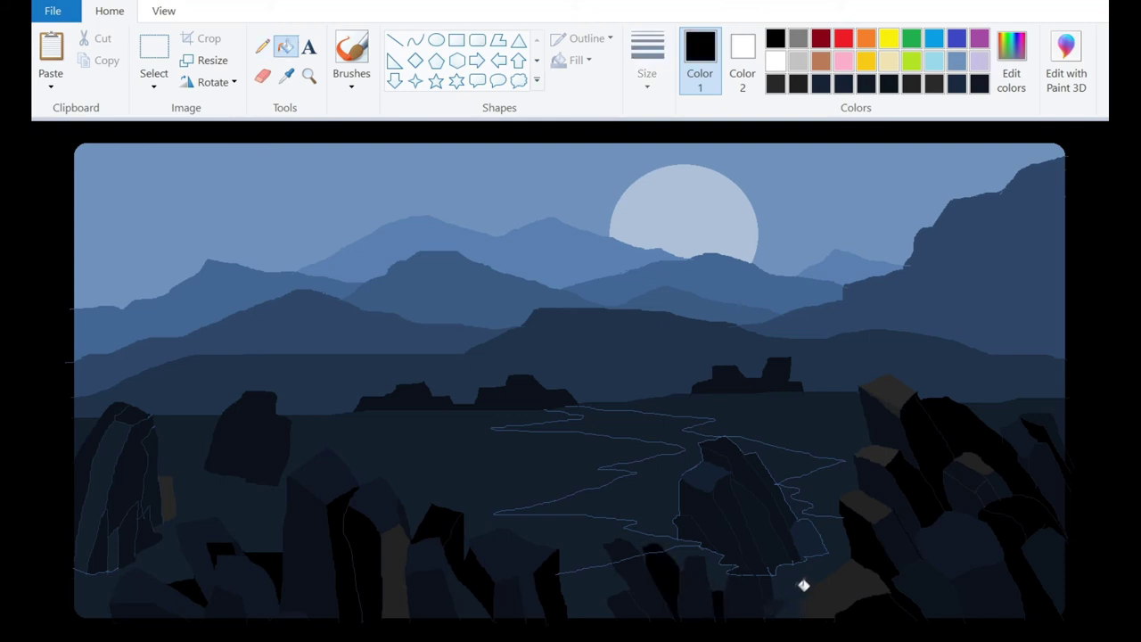
{"action": "scroll", "coordinate": [606, 481], "scroll_direction": "up", "scroll_amount": 3}
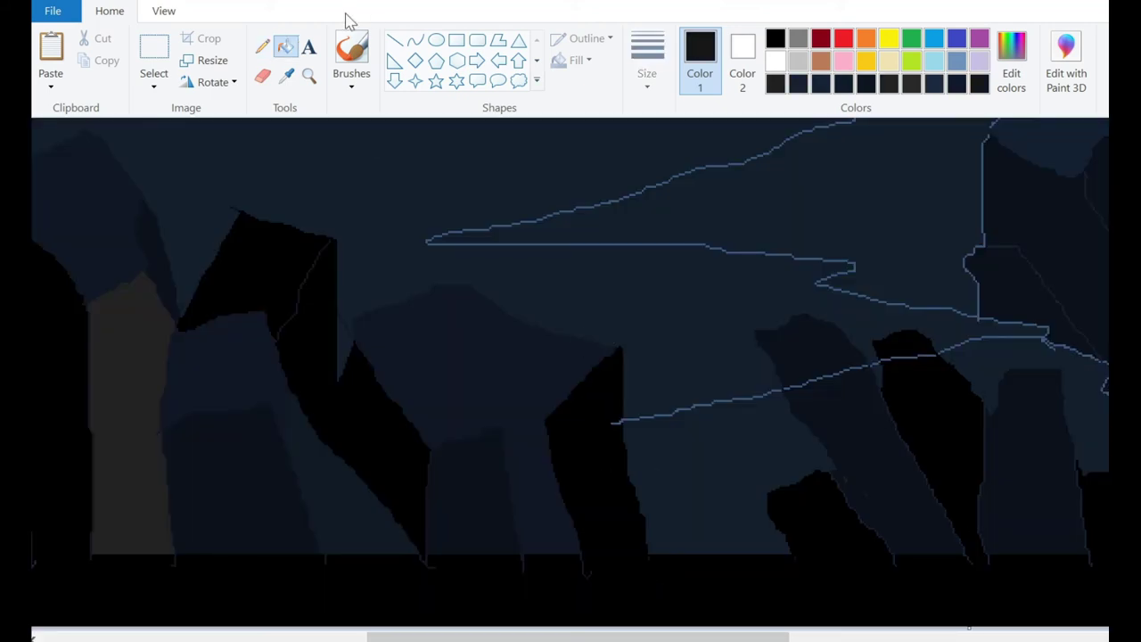
Step: Fill a lower facet of the middle foreground rock with very dark grey and add dividing lines to the neighbouring jagged rocks
{"action": "left_click", "coordinate": [261, 47]}
{"action": "left_click", "coordinate": [285, 46]}
{"action": "left_click", "coordinate": [265, 46]}
{"action": "left_click_drag", "start_coordinate": [878, 352], "coordinate": [882, 347]}
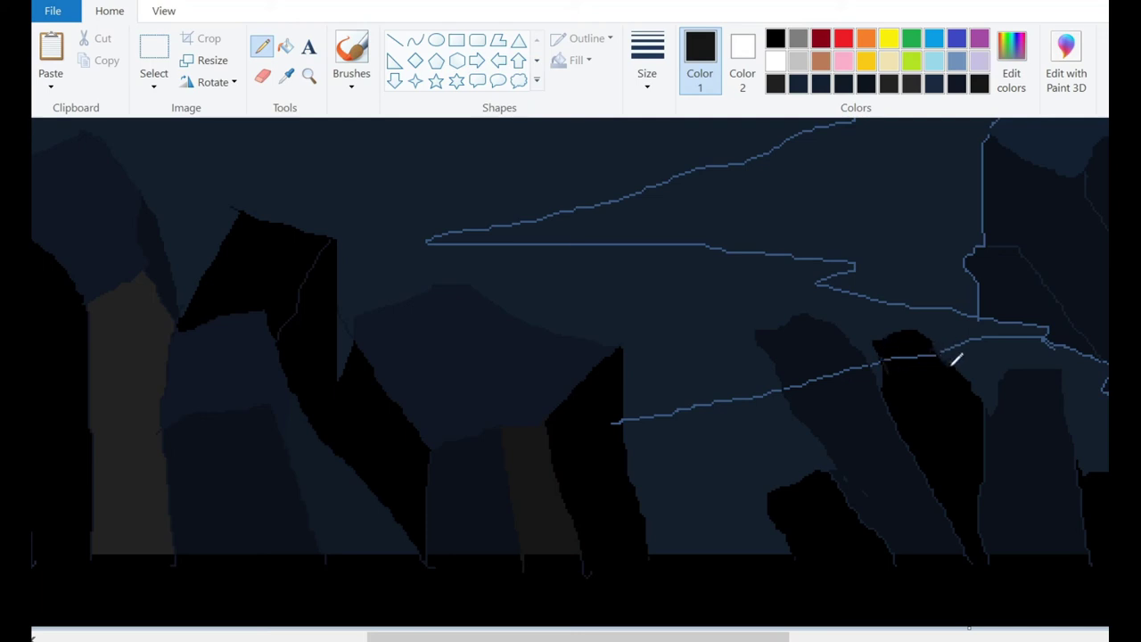
{"action": "left_click", "coordinate": [285, 46]}
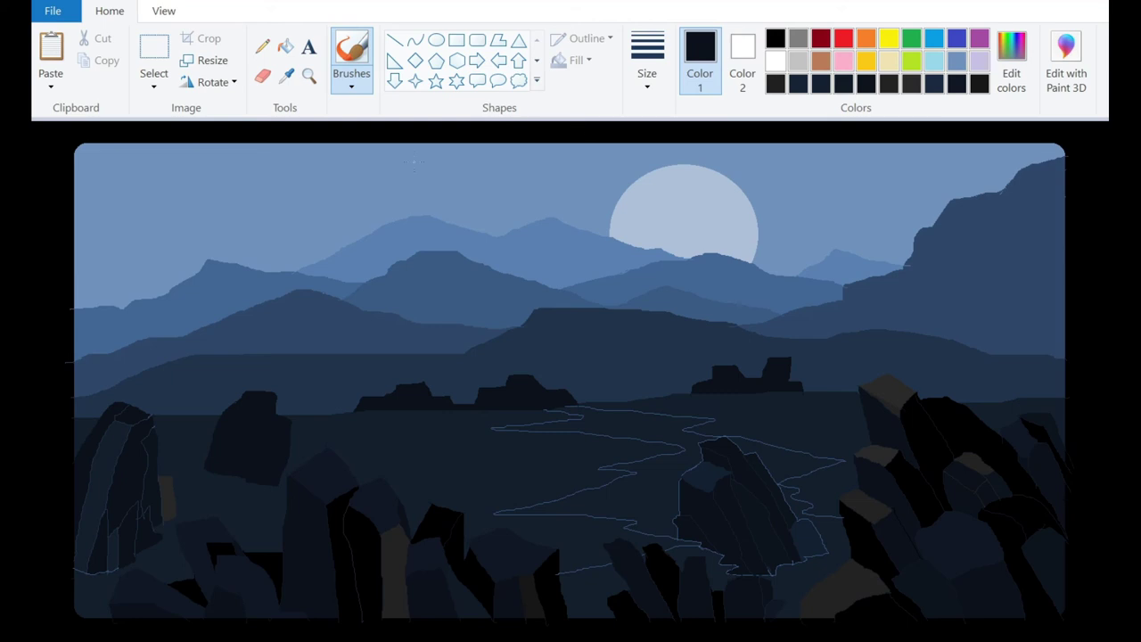
Step: Draw facet lines on the small standing rock behind the lower-left cluster and fill its shadowed facets with black
{"action": "left_click", "coordinate": [261, 46]}
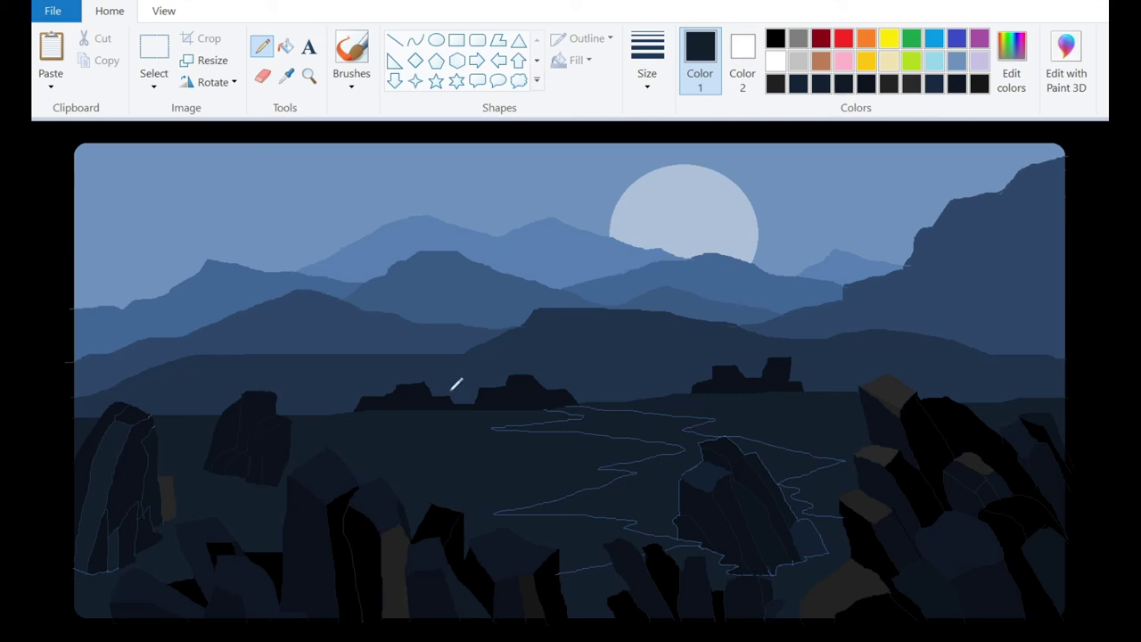
{"action": "left_click", "coordinate": [285, 47]}
{"action": "left_click", "coordinate": [774, 38]}
{"action": "left_click", "coordinate": [239, 415]}
{"action": "left_click", "coordinate": [271, 434]}
{"action": "left_click", "coordinate": [239, 458]}
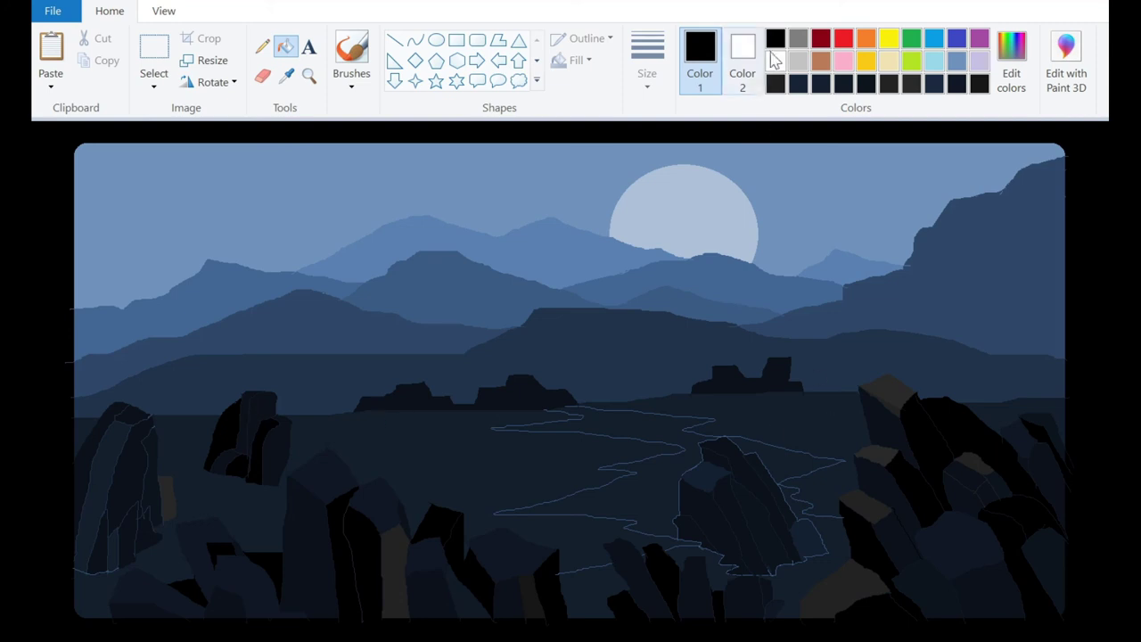
Step: Mix a very dark grey and fill the remaining lower facet of the small standing rock with it
{"action": "left_click", "coordinate": [1011, 58]}
{"action": "left_click_drag", "start_coordinate": [900, 387], "coordinate": [900, 368]}
{"action": "left_click", "coordinate": [491, 475]}
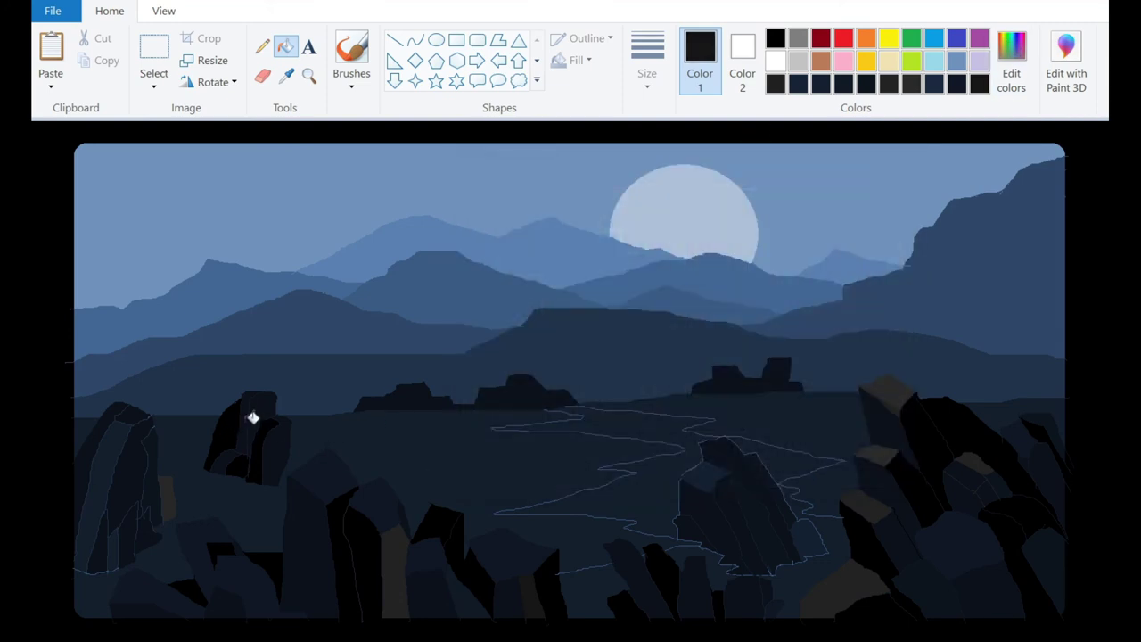
{"action": "left_click", "coordinate": [238, 455]}
Step: Outline flat shadow patches on the ground around the small standing rock and fill them with an adjusted dark shade of the ground colour
{"action": "left_click", "coordinate": [267, 49]}
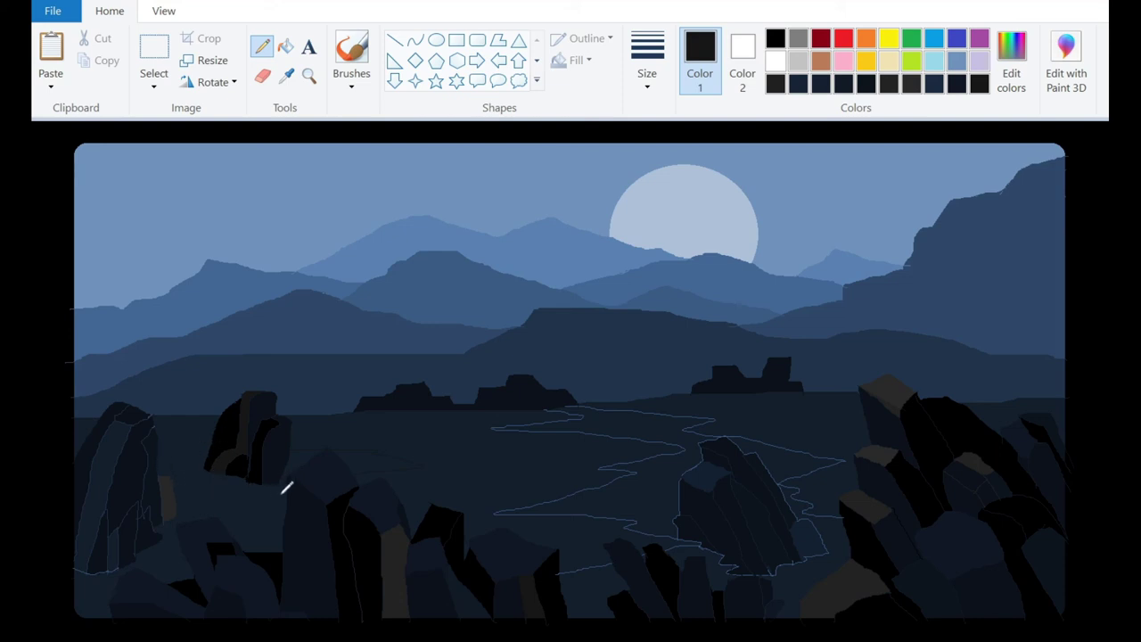
{"action": "left_click", "coordinate": [285, 46]}
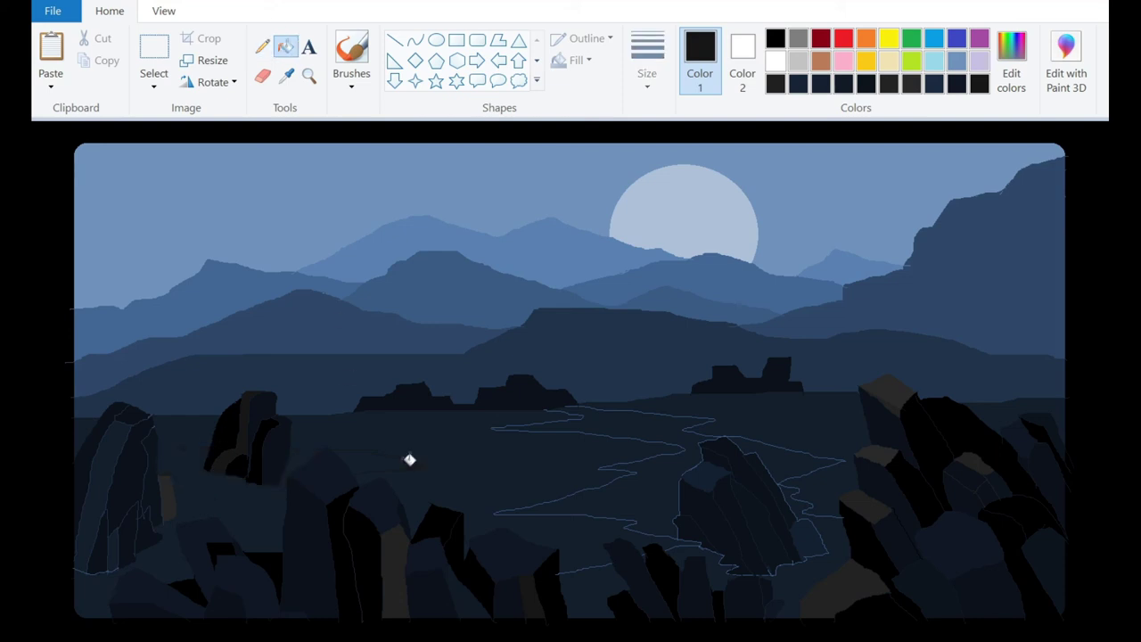
{"action": "left_click", "coordinate": [285, 76]}
{"action": "left_click", "coordinate": [388, 431]}
{"action": "left_click", "coordinate": [1011, 62]}
{"action": "left_click_drag", "start_coordinate": [897, 356], "coordinate": [896, 364]}
{"action": "left_click", "coordinate": [491, 473]}
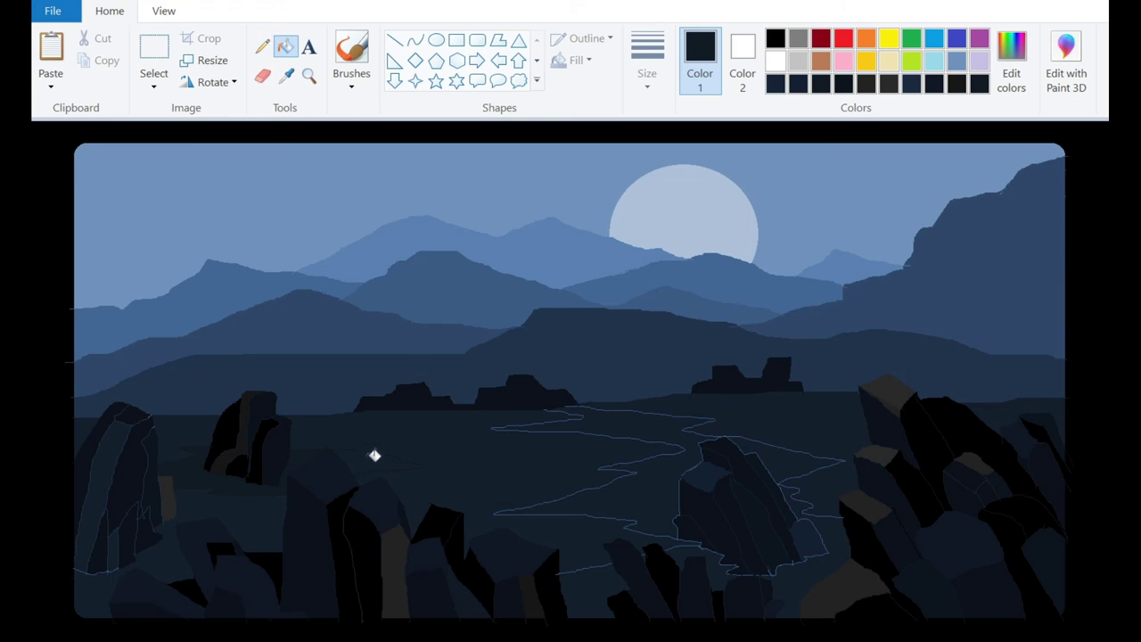
Step: Draw thin blue ripple lines around the base of the river rock and outline a small rock beside it
{"action": "left_click", "coordinate": [261, 46]}
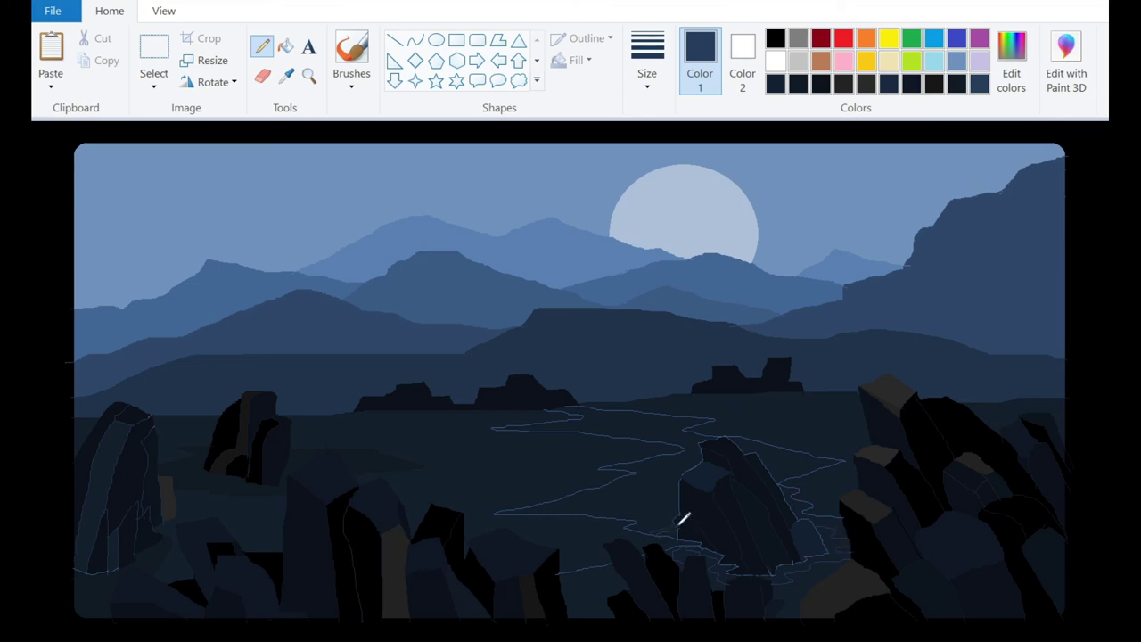
{"action": "left_click_drag", "start_coordinate": [655, 491], "coordinate": [658, 497]}
Step: Fill the small rock beside the river rock with dark grey, outline an inner facet and fill that facet with black
{"action": "left_click", "coordinate": [821, 83]}
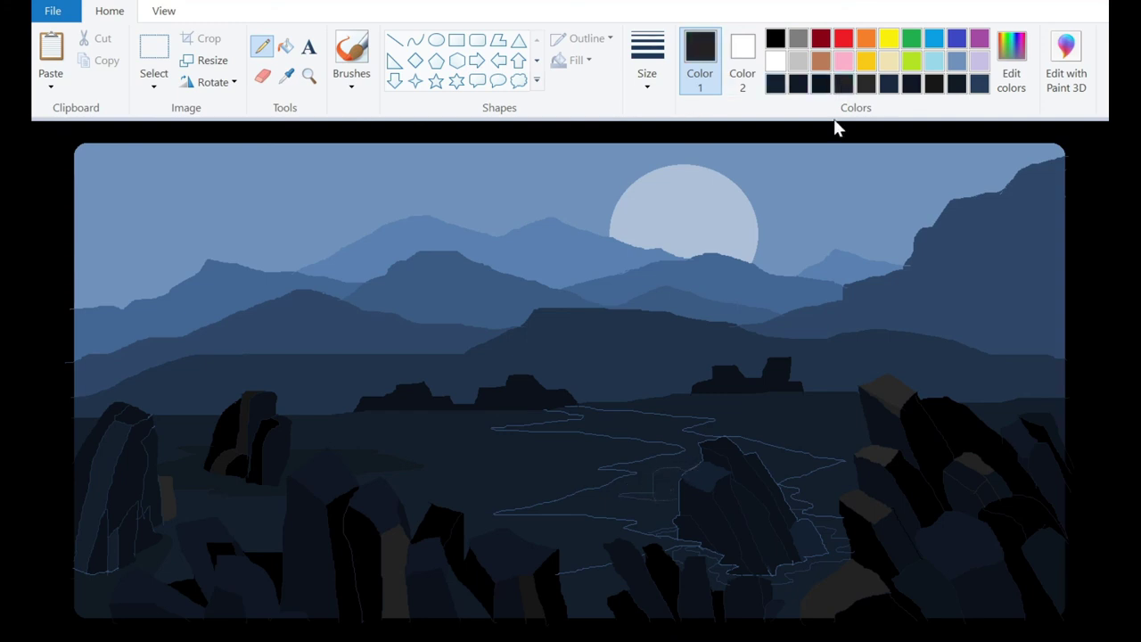
{"action": "left_click", "coordinate": [286, 46]}
{"action": "left_click", "coordinate": [262, 46]}
{"action": "left_click", "coordinate": [774, 38]}
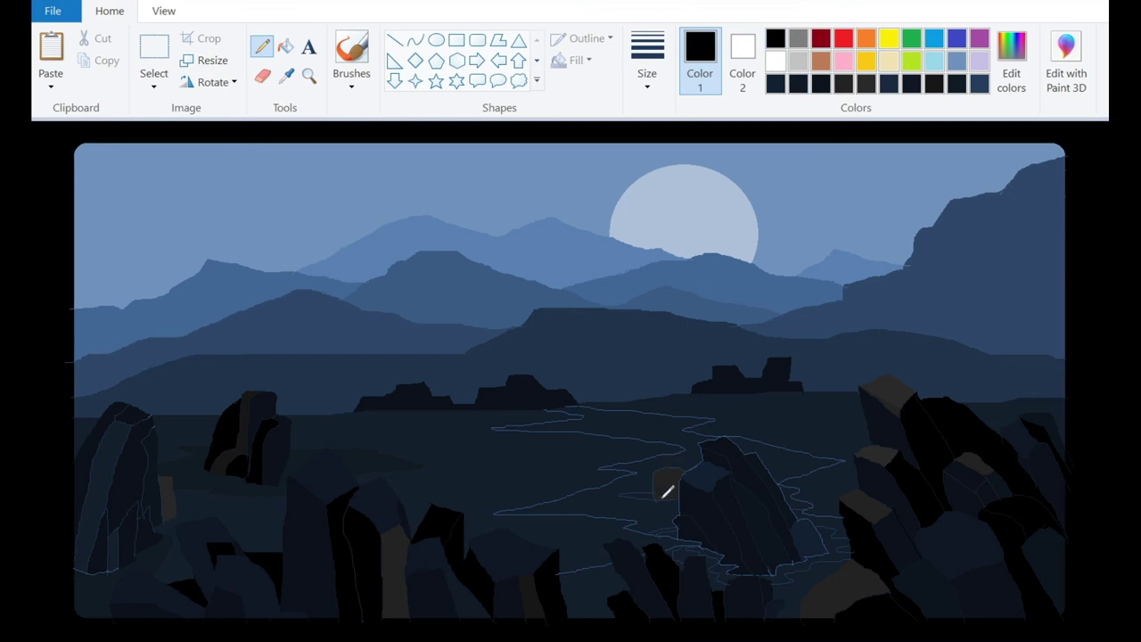
{"action": "left_click", "coordinate": [282, 50]}
{"action": "left_click", "coordinate": [664, 481]}
Step: Replace the trial black fill on the river rock's central facet with a very dark grey one
{"action": "left_click", "coordinate": [764, 497]}
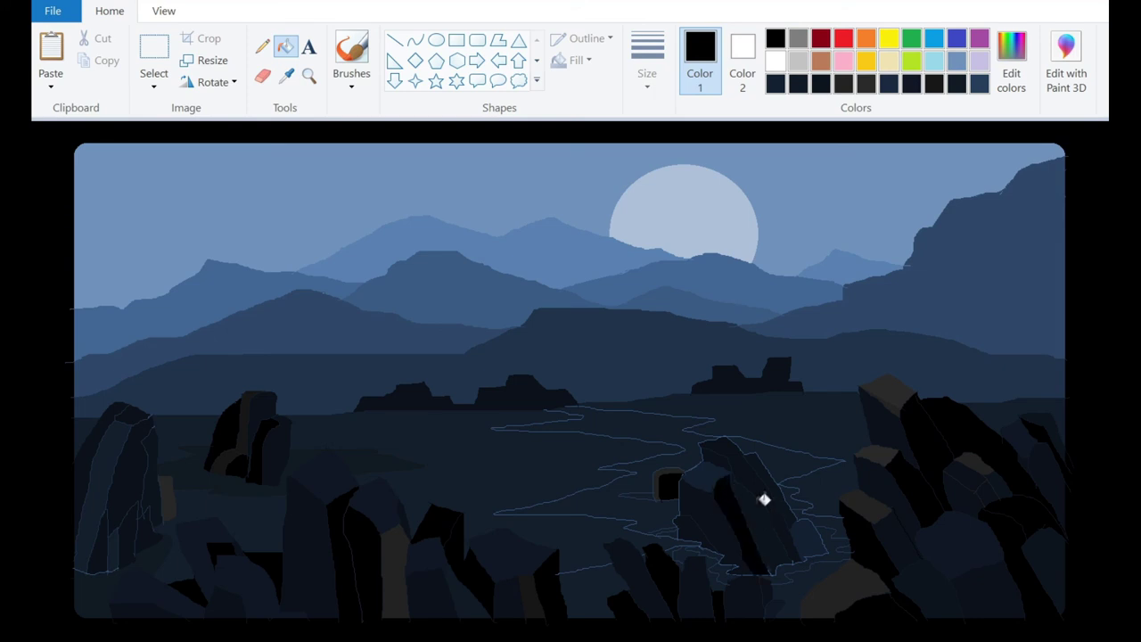
{"action": "key", "text": "ctrl+z"}
{"action": "left_click", "coordinate": [1005, 66]}
{"action": "left_click", "coordinate": [893, 367]}
{"action": "left_click", "coordinate": [491, 473]}
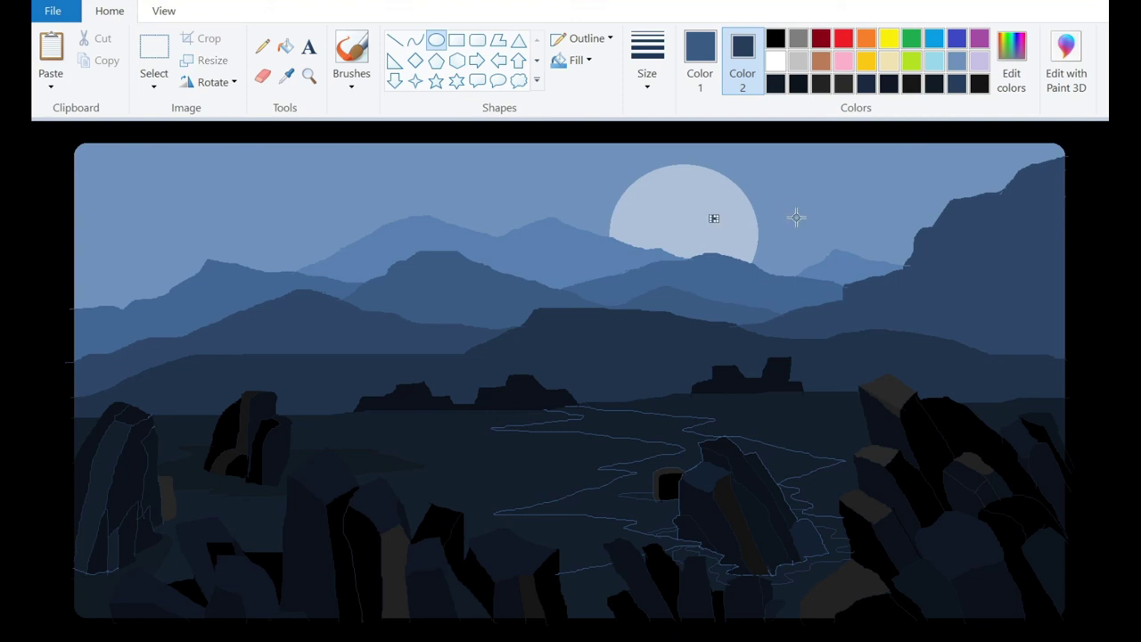
Step: Draw a small flying bird over the moon with an oval body and curved wing outlines in slate blue
{"action": "left_click", "coordinate": [720, 192]}
{"action": "left_click", "coordinate": [701, 61]}
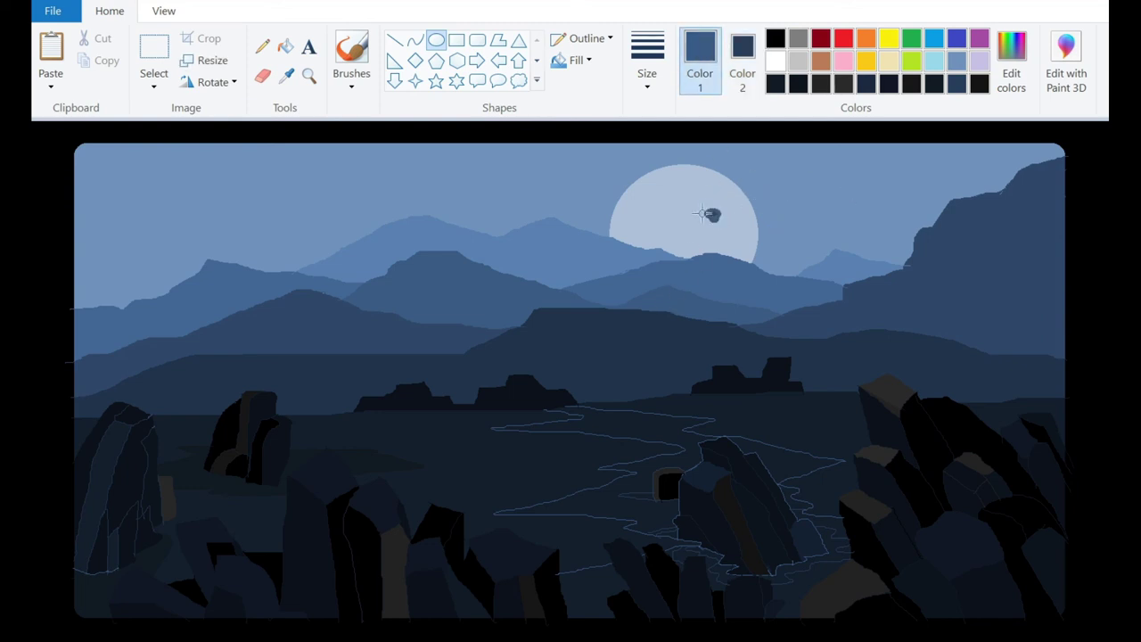
{"action": "left_click", "coordinate": [415, 39]}
{"action": "left_click_drag", "start_coordinate": [670, 214], "coordinate": [690, 204]}
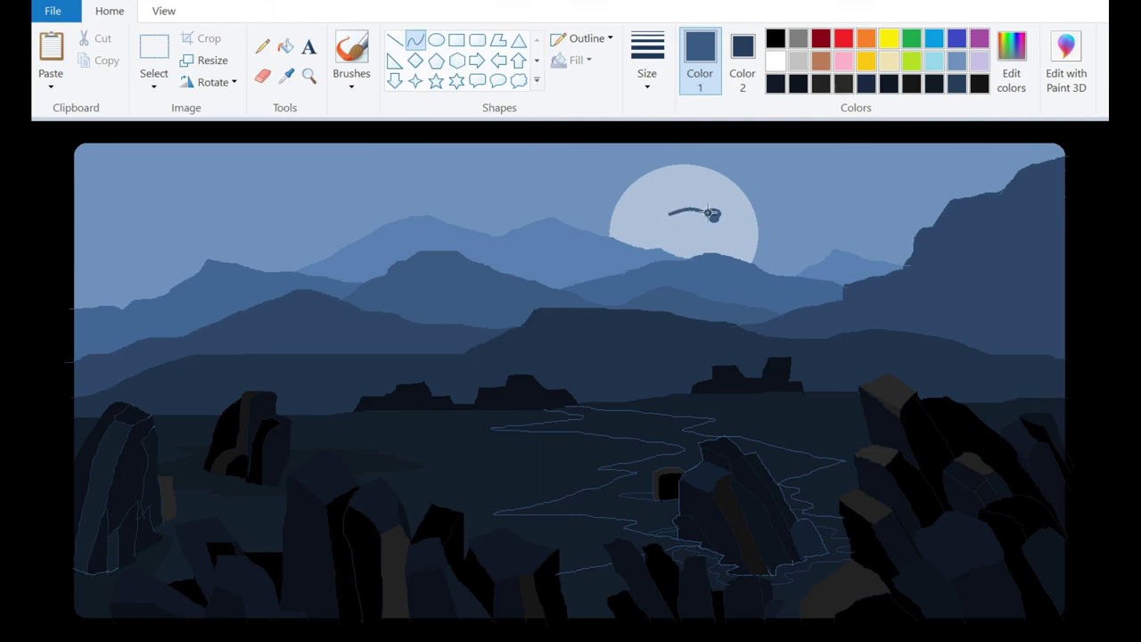
{"action": "mouse_move", "coordinate": [692, 197]}
{"action": "left_mouse_down"}
{"action": "mouse_move", "coordinate": [763, 210]}
{"action": "mouse_move", "coordinate": [731, 198]}
{"action": "left_mouse_up"}
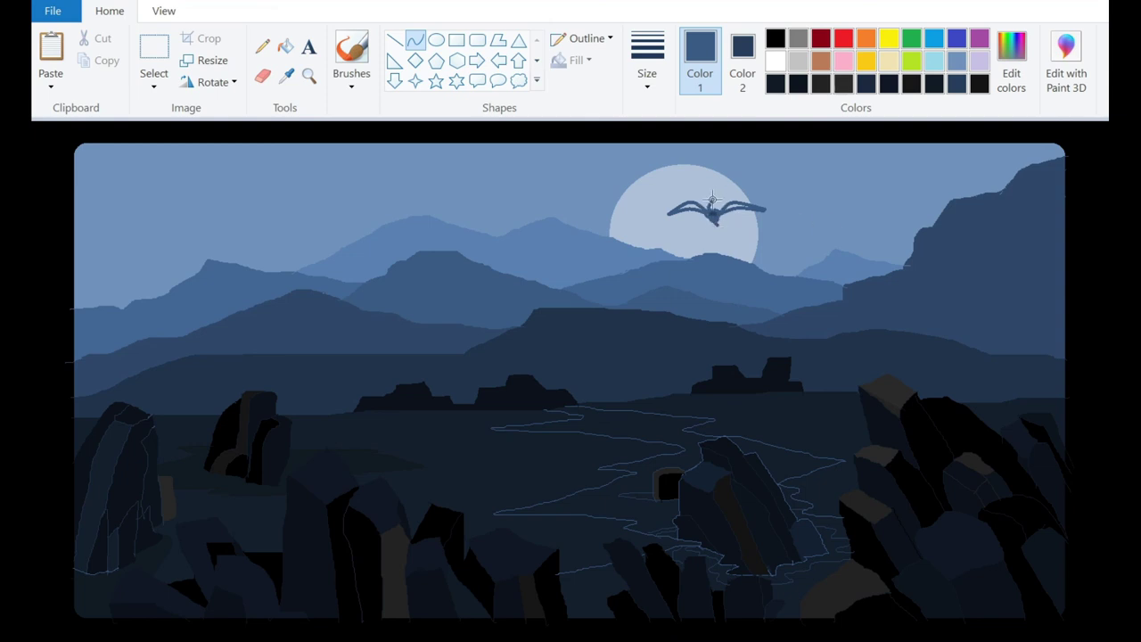
{"action": "key", "text": "ctrl+a"}
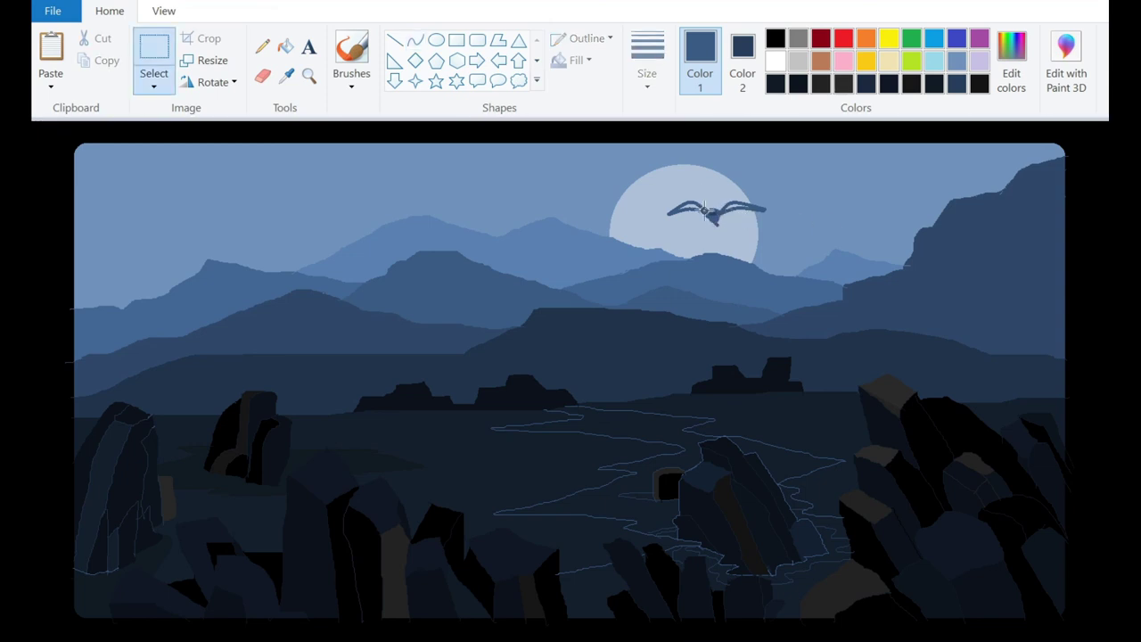
Step: Add a small four-sided polygon above the bird's body and fill the bird's open shapes with dark blue
{"action": "left_click", "coordinate": [498, 39]}
{"action": "left_click_drag", "start_coordinate": [704, 212], "coordinate": [711, 202]}
{"action": "left_click", "coordinate": [722, 201]}
{"action": "left_click", "coordinate": [720, 212]}
{"action": "left_click", "coordinate": [704, 212]}
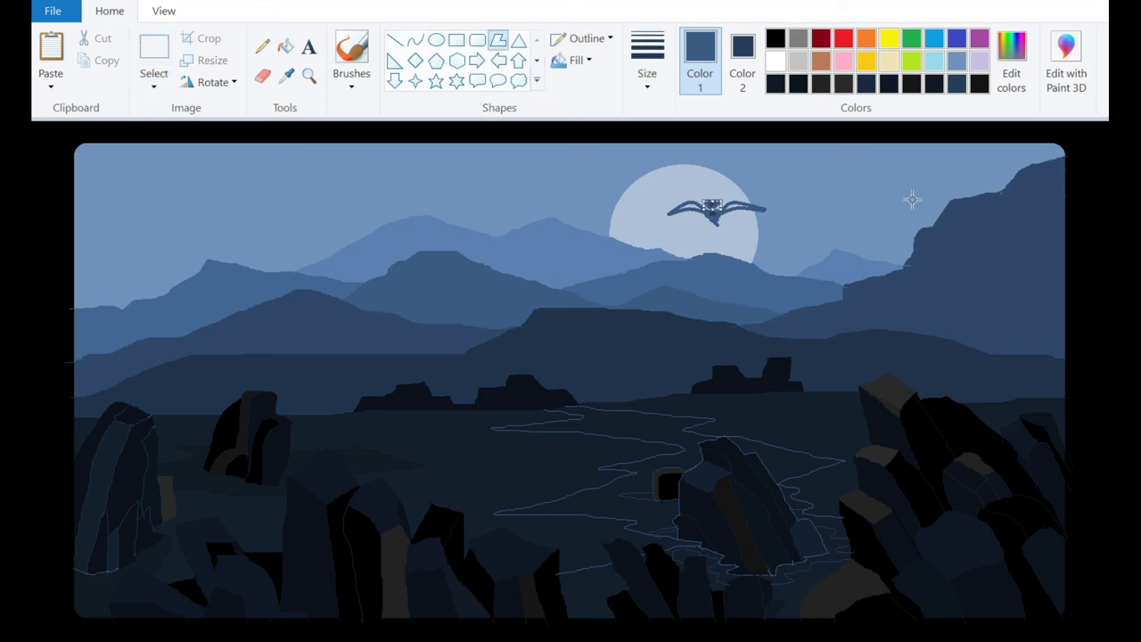
{"action": "left_click", "coordinate": [285, 47]}
{"action": "left_click", "coordinate": [713, 207]}
Step: Draw a small freehand blue ripple outline inside the upper bend of the river
{"action": "left_click", "coordinate": [261, 46]}
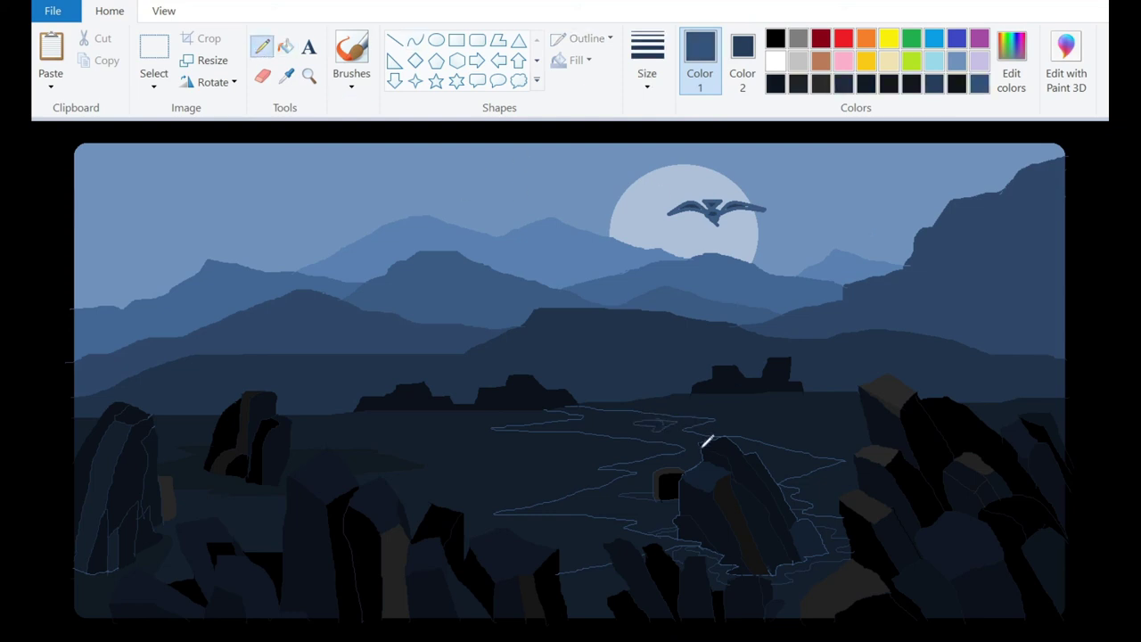